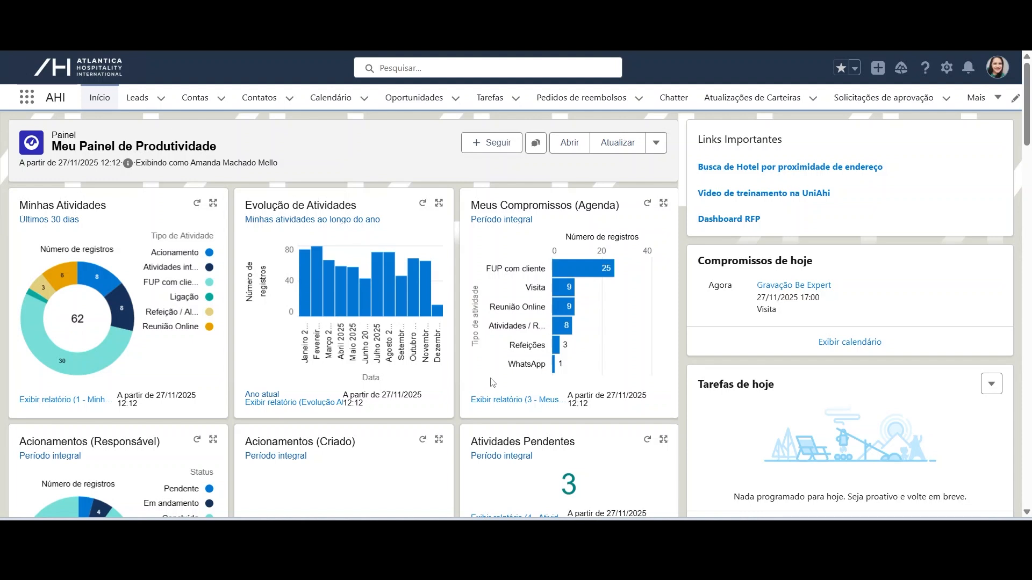
# Open the report behind the Meus Compromissos (Agenda) chart and review the interval options of its Início date filter.
pyautogui.click(507, 401)
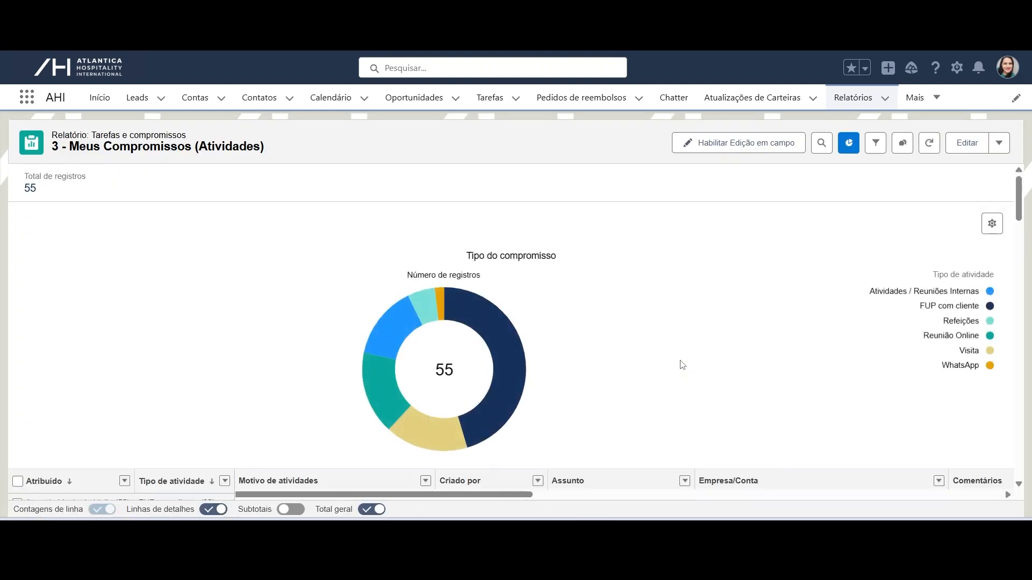
pyautogui.click(876, 144)
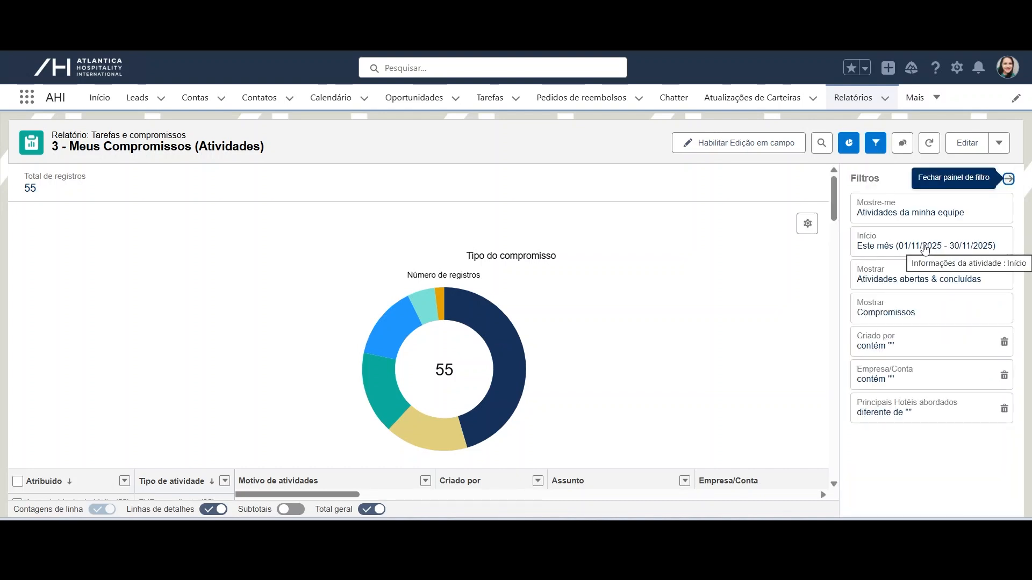
pyautogui.click(925, 249)
pyautogui.click(811, 264)
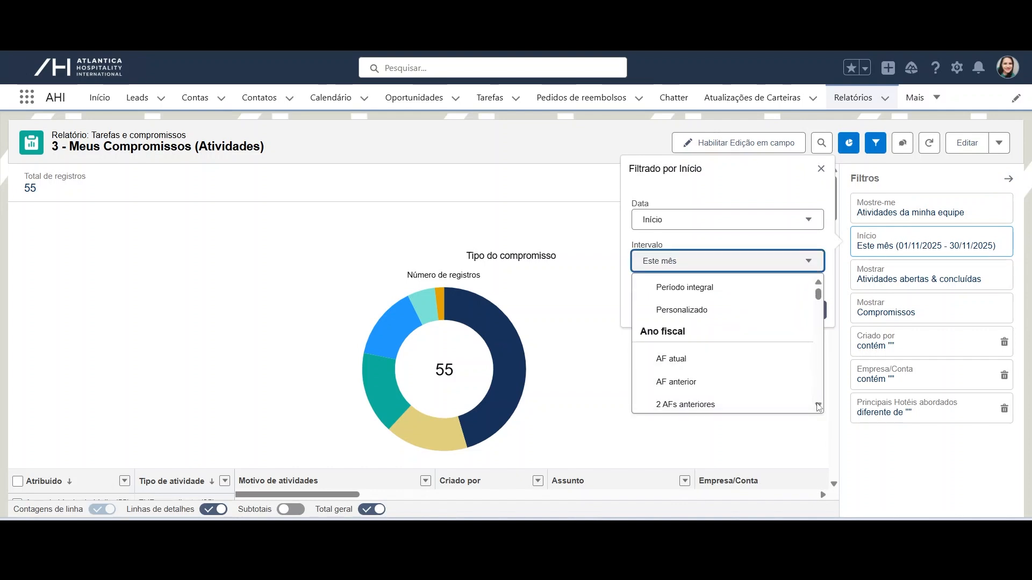
pyautogui.scroll(-3, 811, 361)
pyautogui.scroll(-3, 818, 407)
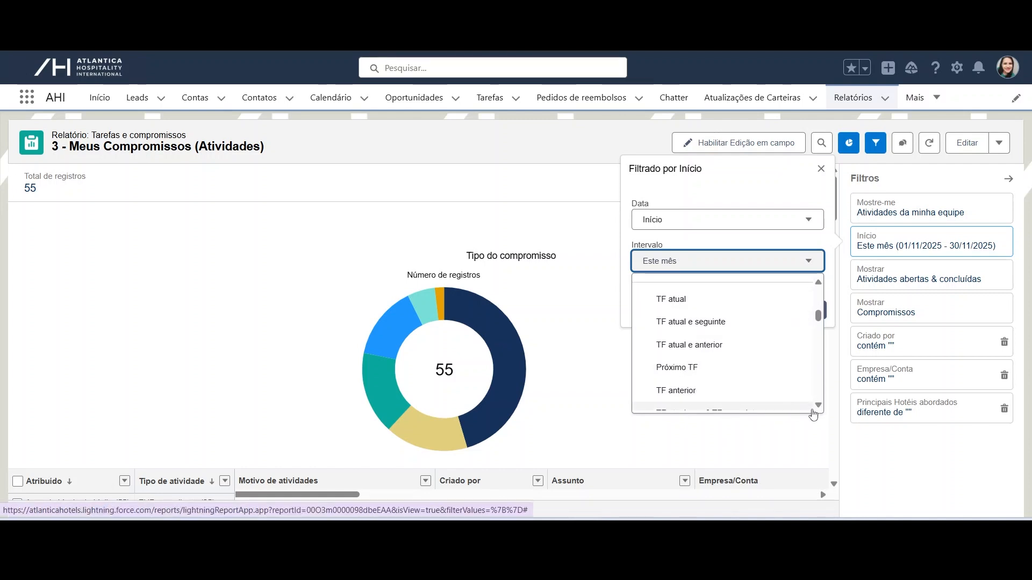
pyautogui.scroll(-2, 818, 410)
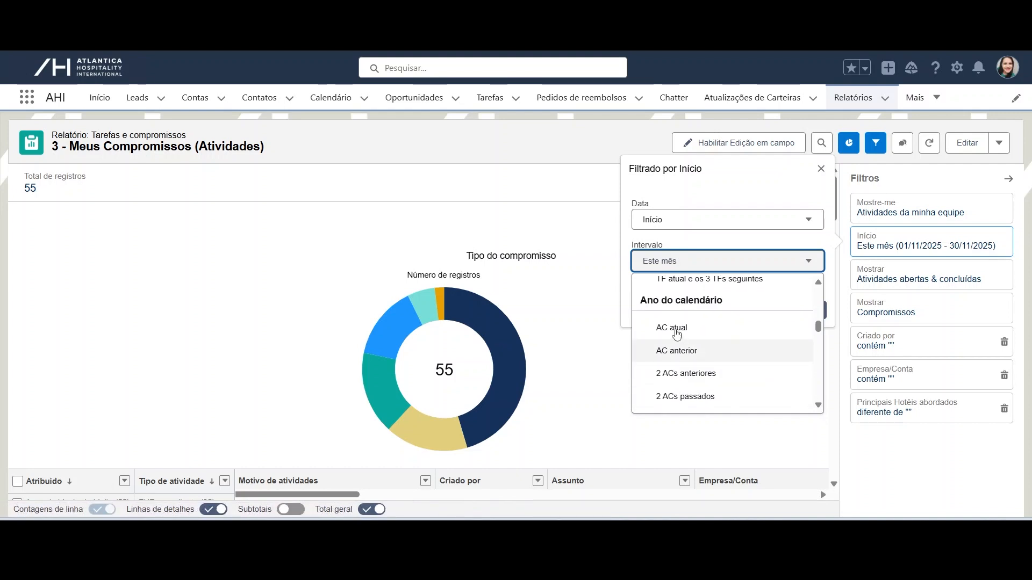
pyautogui.scroll(-5, 816, 412)
pyautogui.scroll(-4, 819, 410)
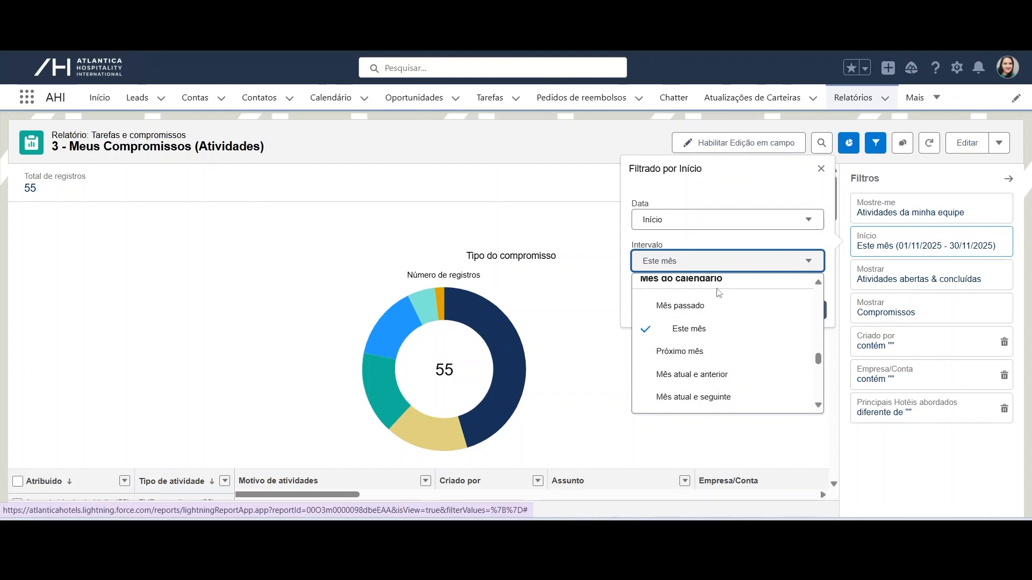
pyautogui.click(1011, 182)
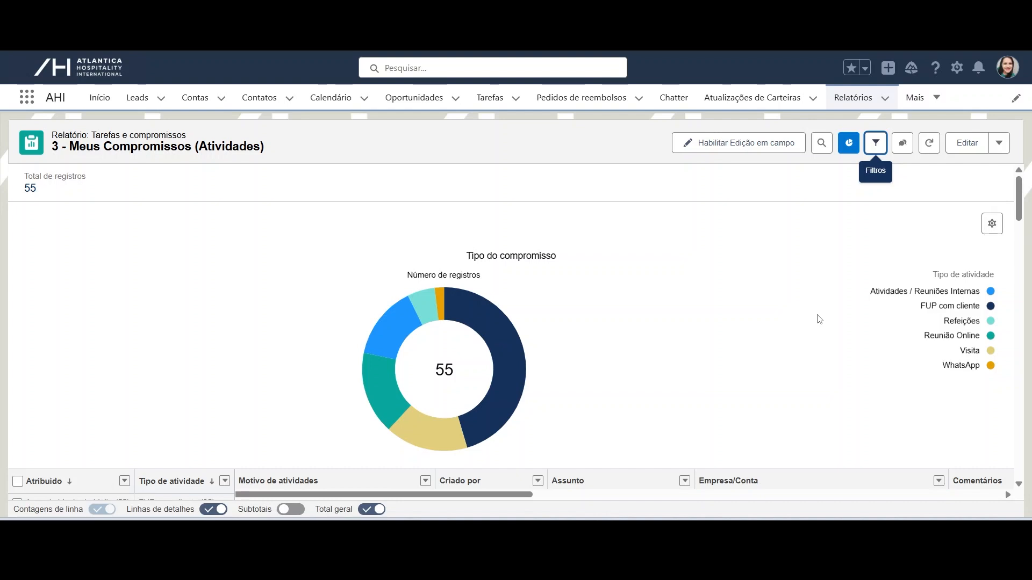
# Export the Meus Compromissos report as a formatted Excel .xlsx report and open the downloaded file.
pyautogui.click(998, 142)
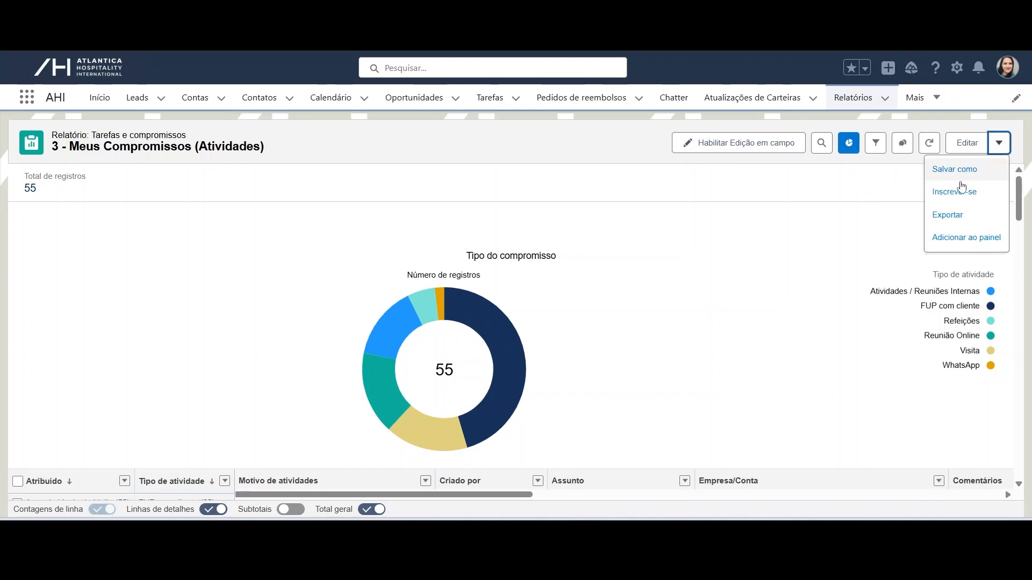
pyautogui.click(948, 217)
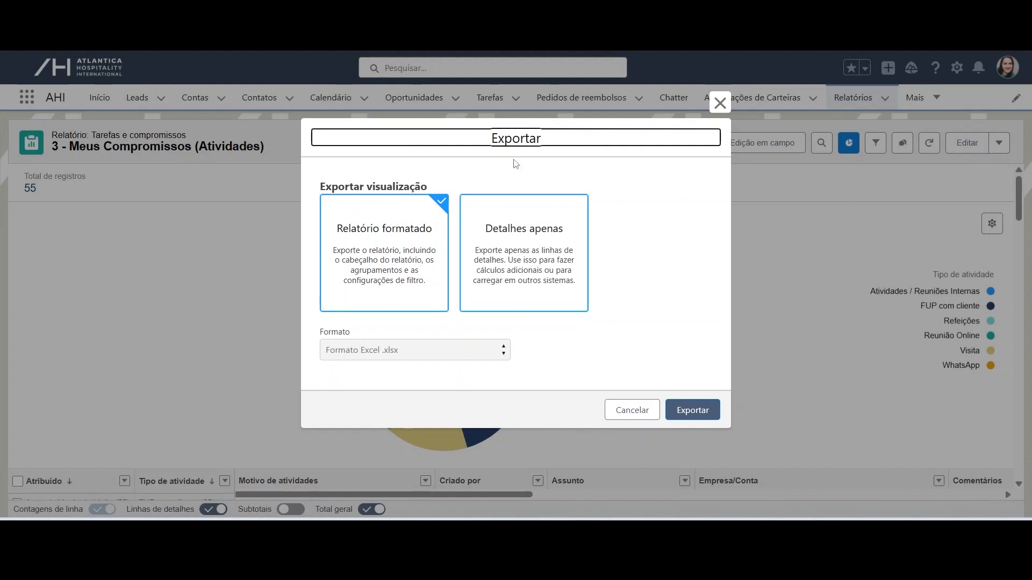
pyautogui.click(693, 413)
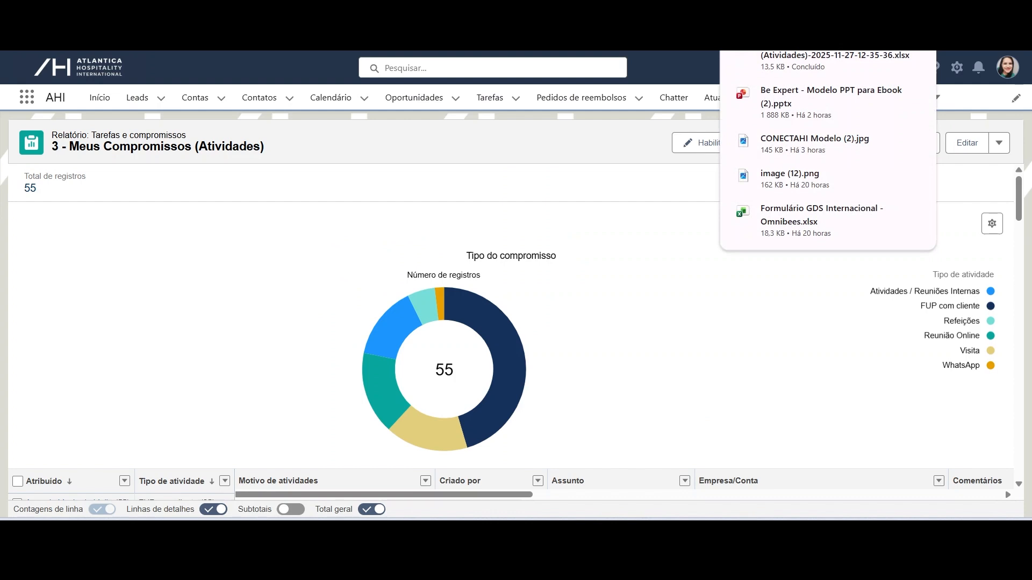
pyautogui.click(807, 54)
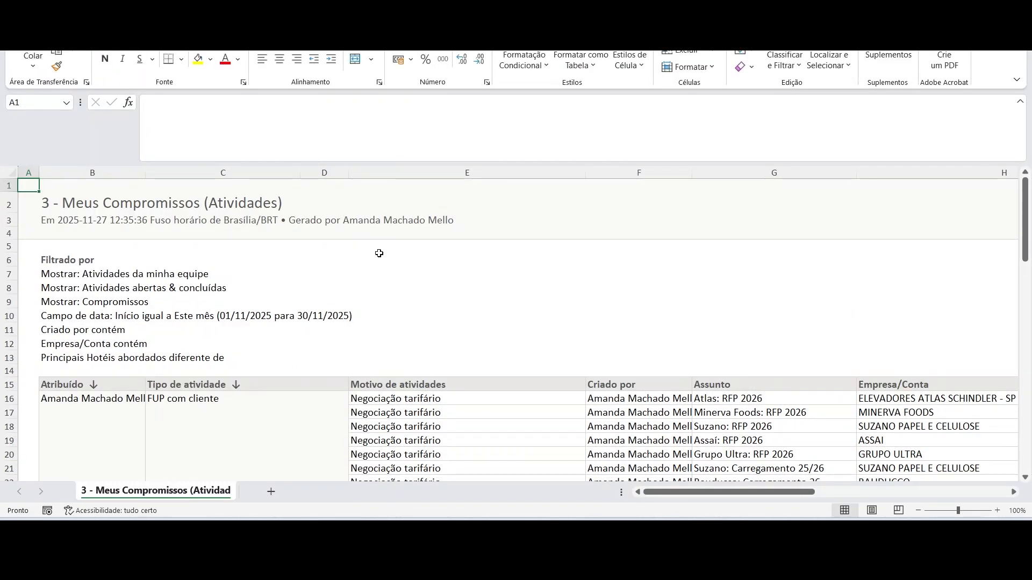
# Look through the filter summary and activity rows of the exported spreadsheet, and return to the Salesforce report.
pyautogui.scroll(-1, 732, 426)
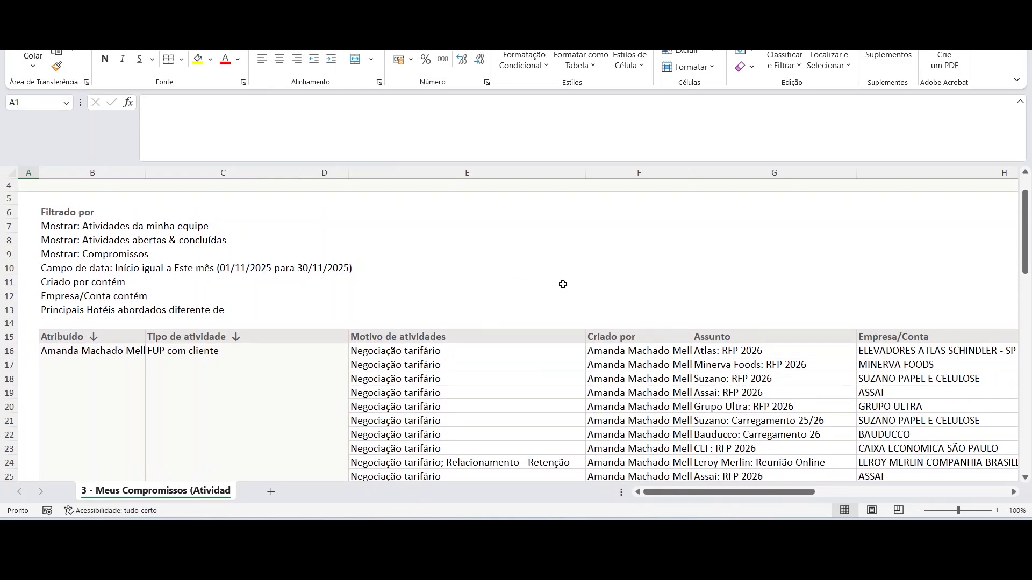
pyautogui.scroll(-2, 532, 265)
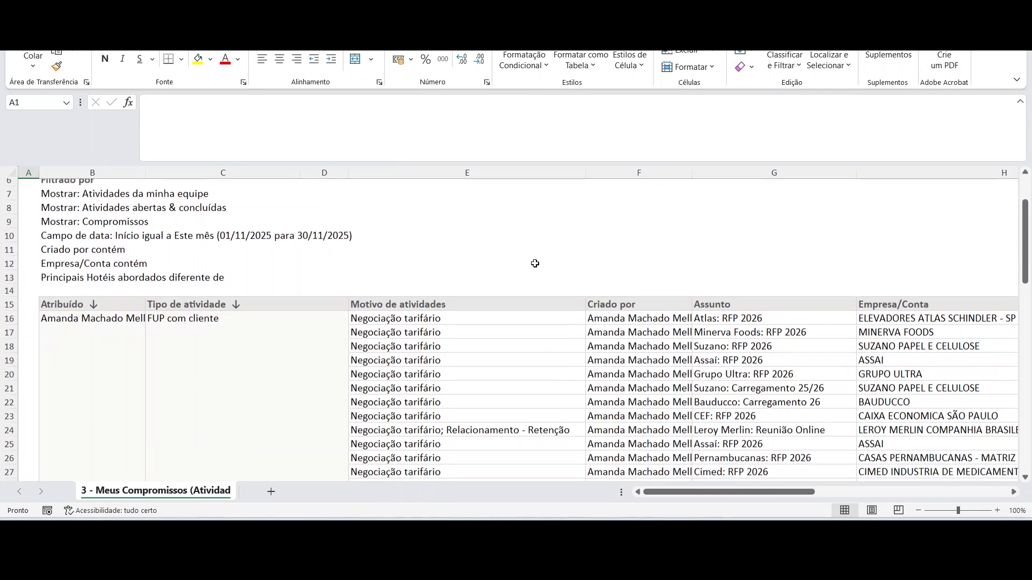
pyautogui.scroll(3, 476, 301)
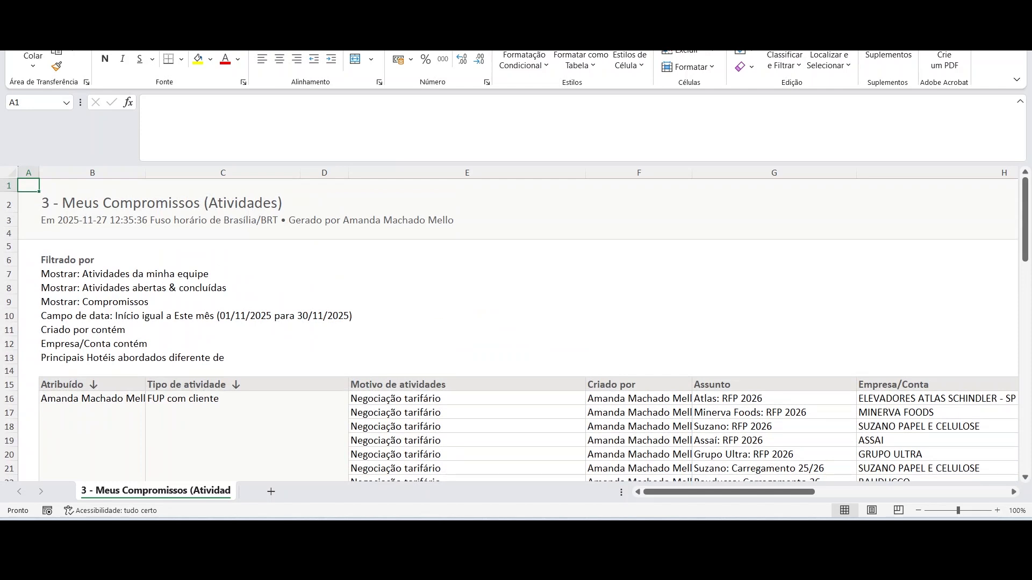
pyautogui.hotkey('alt', 'Tab')
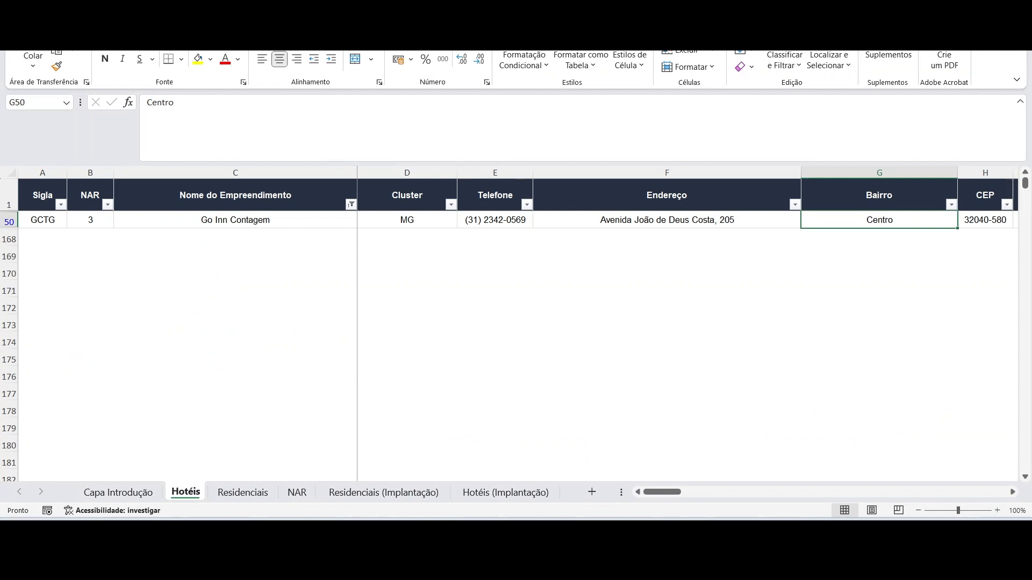
pyautogui.hotkey('alt', 'Tab')
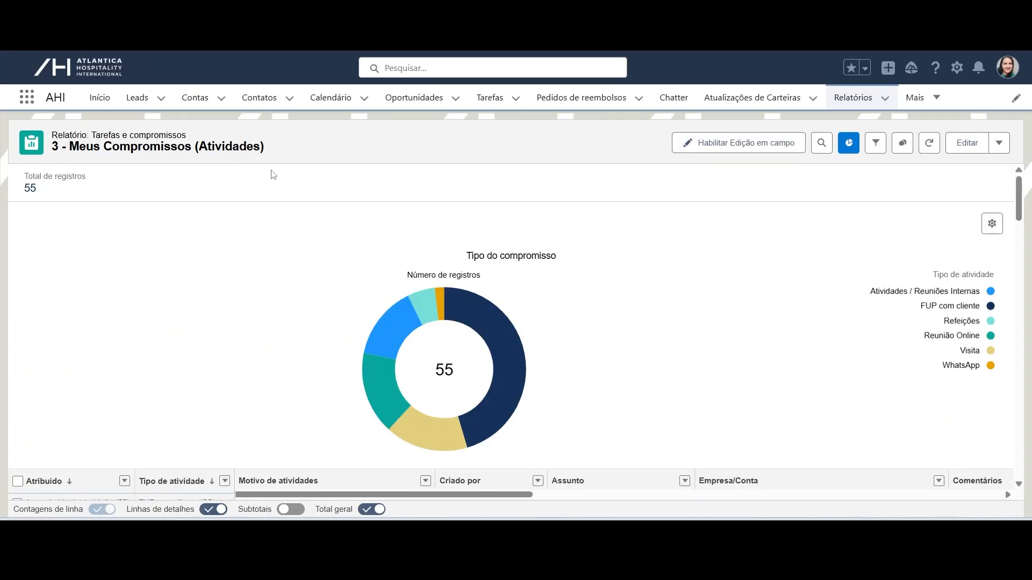
# Open the Evolução de Atividades report from the home dashboard and inspect the activity types in the January 2025 bar.
pyautogui.click(93, 103)
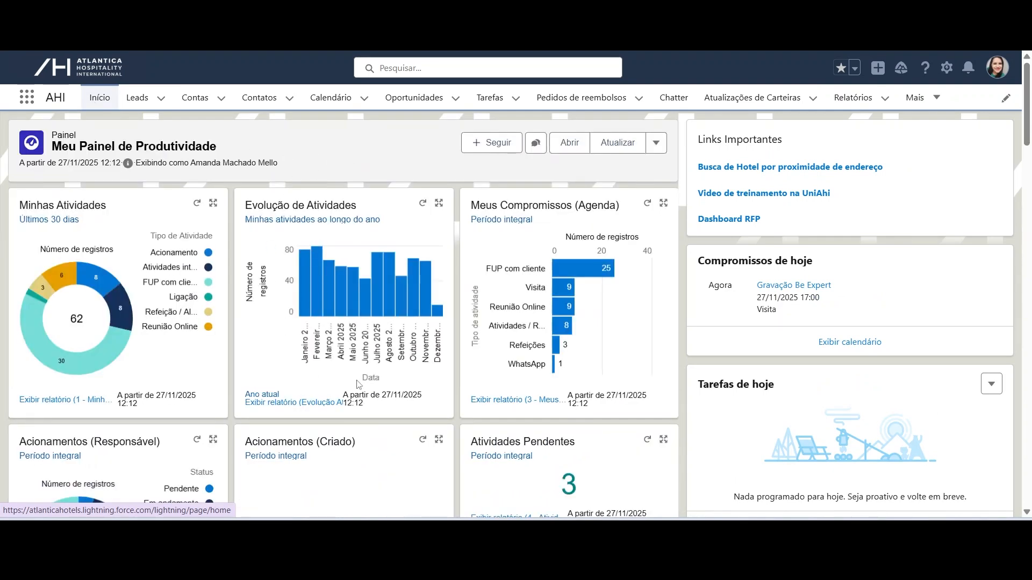
pyautogui.click(260, 407)
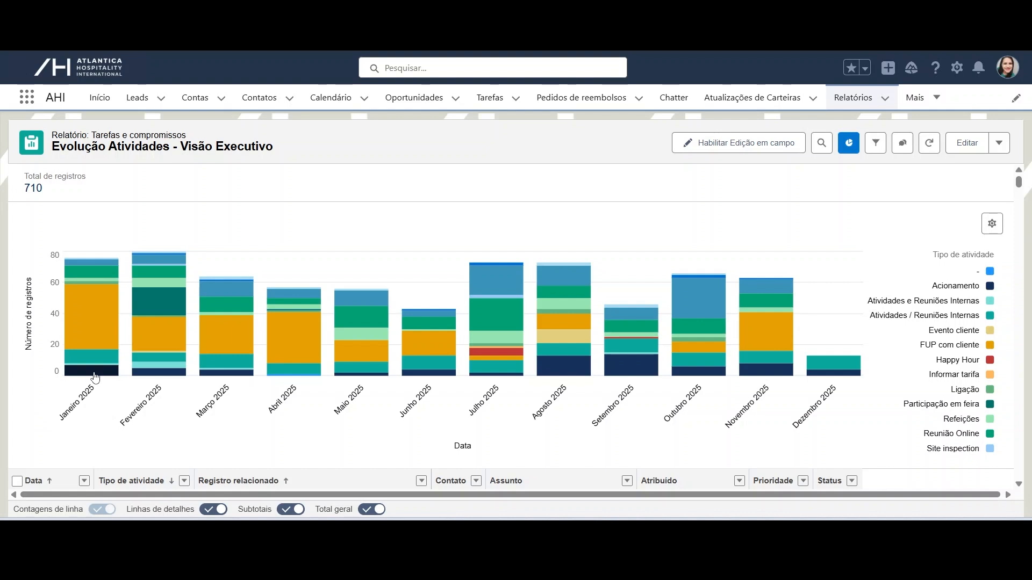
pyautogui.moveTo(95, 376)
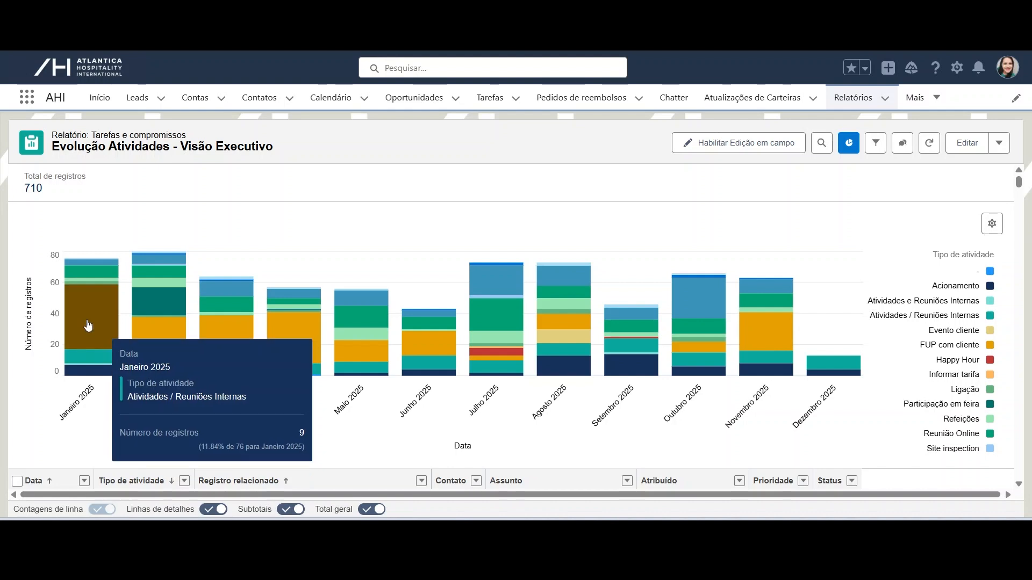
pyautogui.moveTo(87, 325)
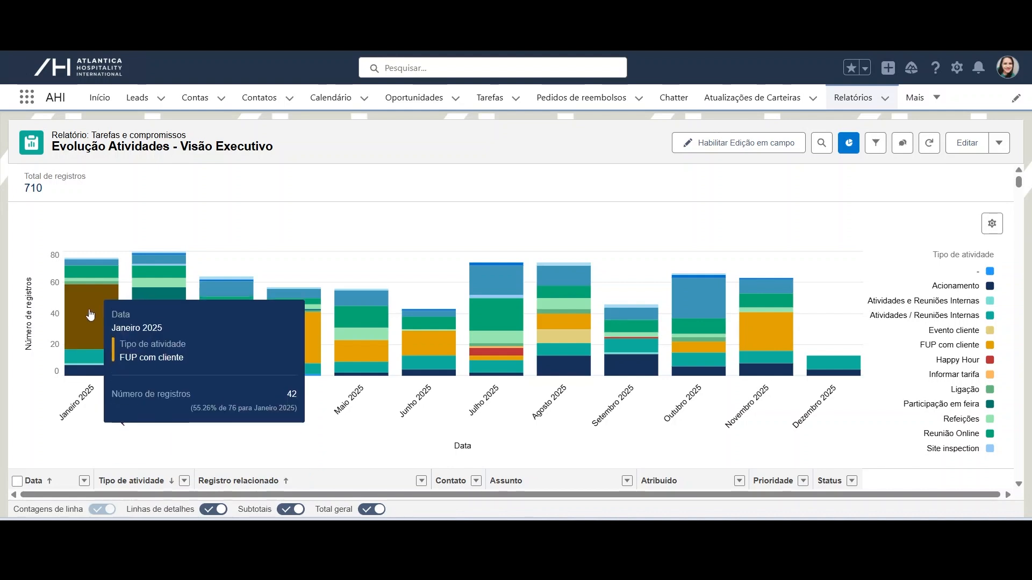
pyautogui.moveTo(99, 275)
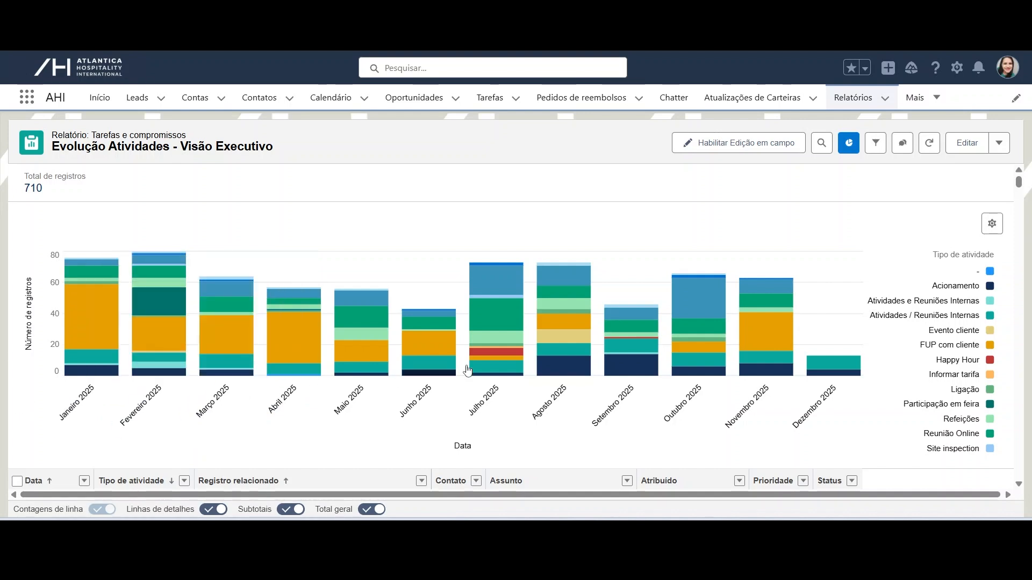
# Export the Evolução Atividades - Visão Executivo report as a formatted Excel .xlsx report.
pyautogui.click(1001, 150)
pyautogui.click(950, 237)
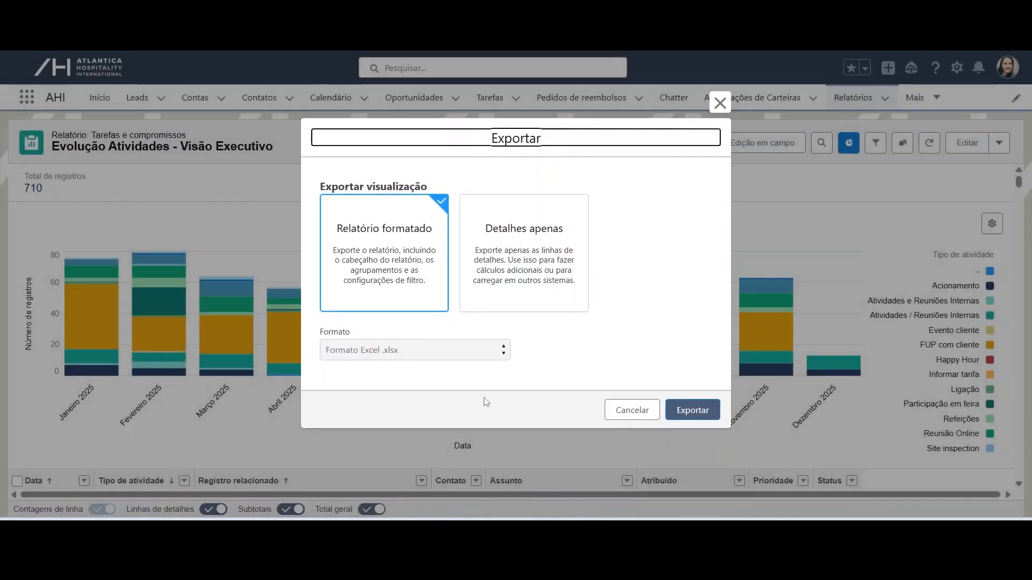
pyautogui.click(693, 410)
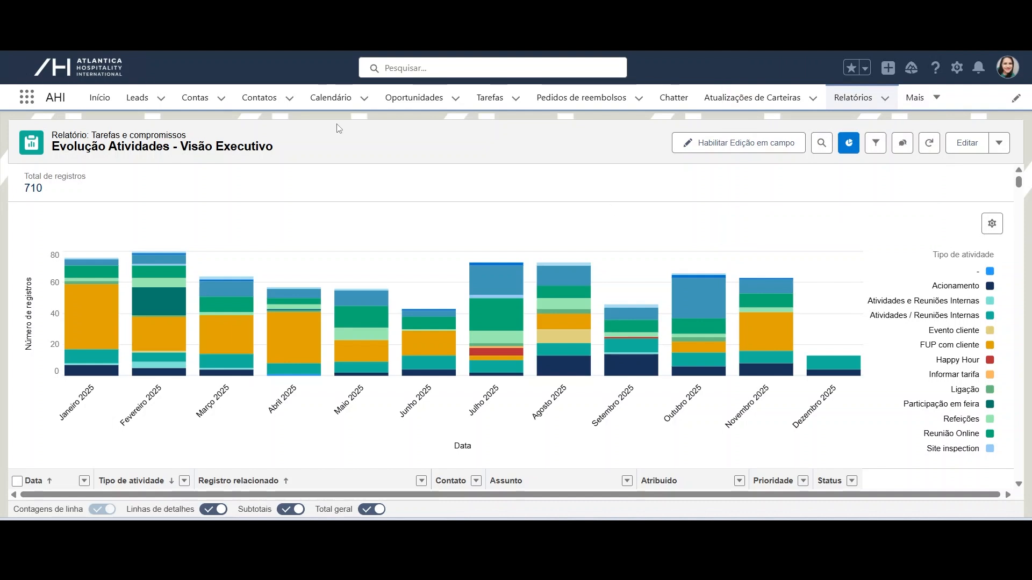
# Open the calendar and look at the November 2025 appointments in month view.
pyautogui.click(327, 97)
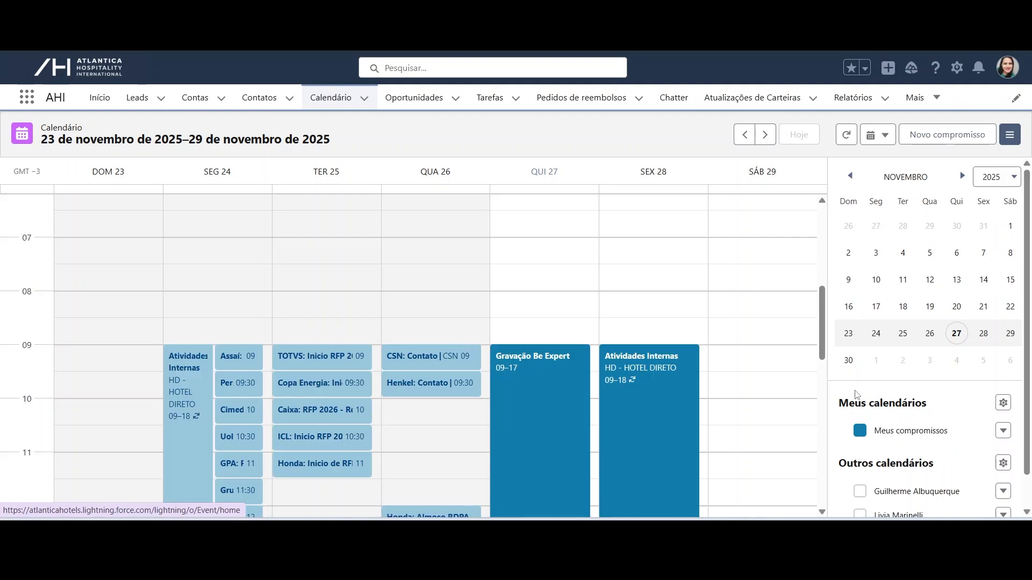
pyautogui.moveTo(820, 321); pyautogui.dragTo(820, 350)
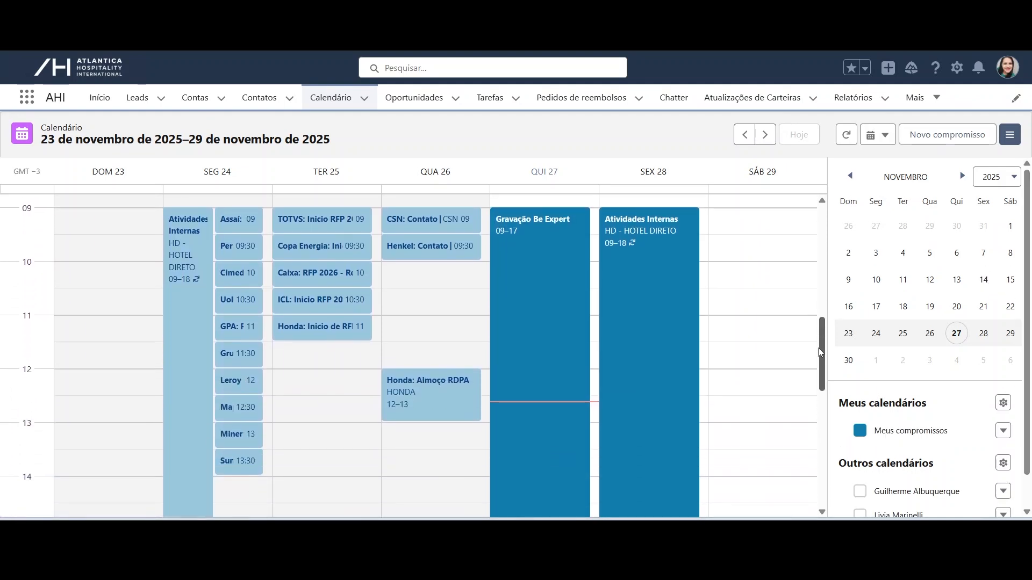
pyautogui.click(882, 136)
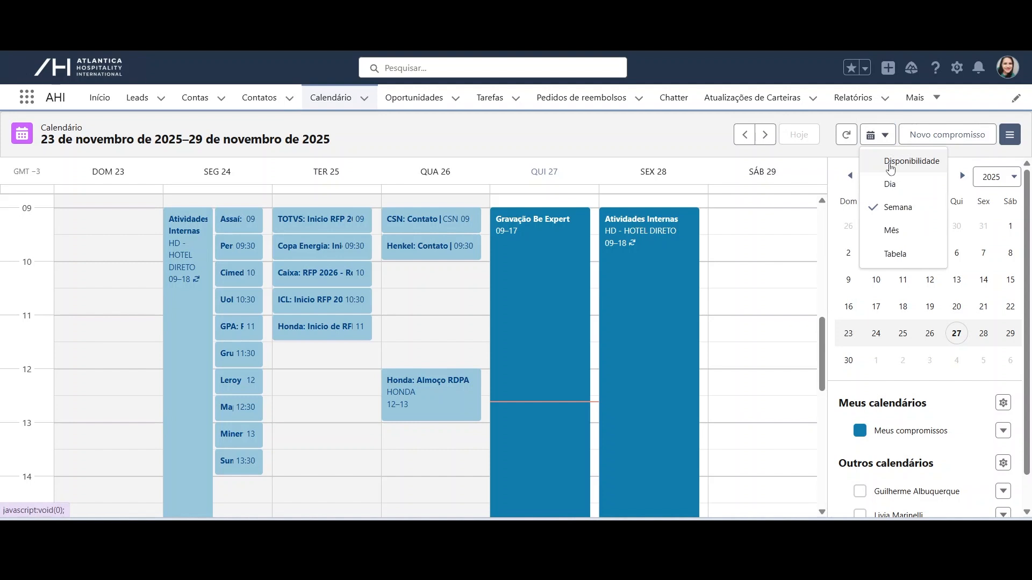
pyautogui.click(890, 235)
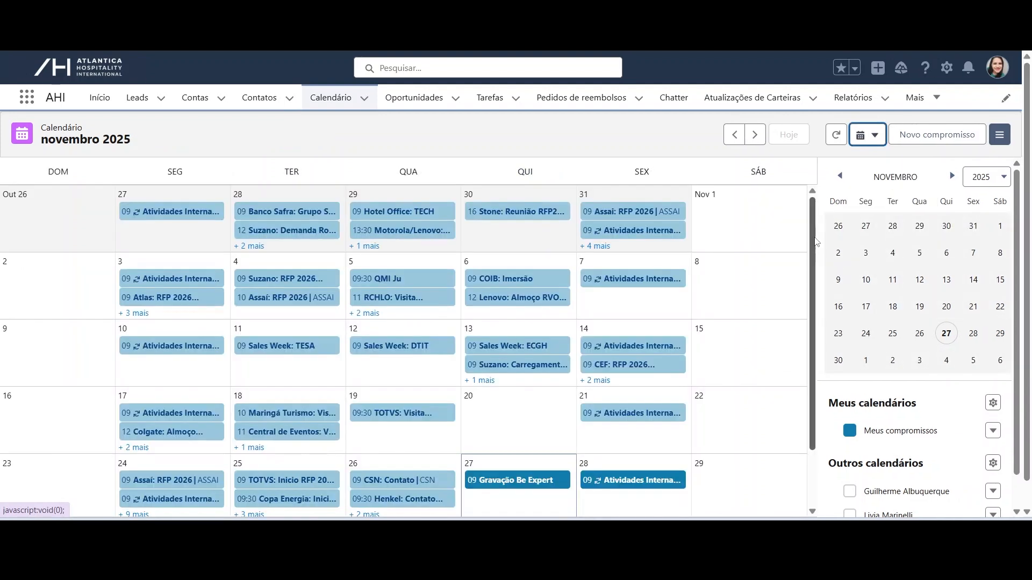
pyautogui.moveTo(813, 230); pyautogui.dragTo(813, 232)
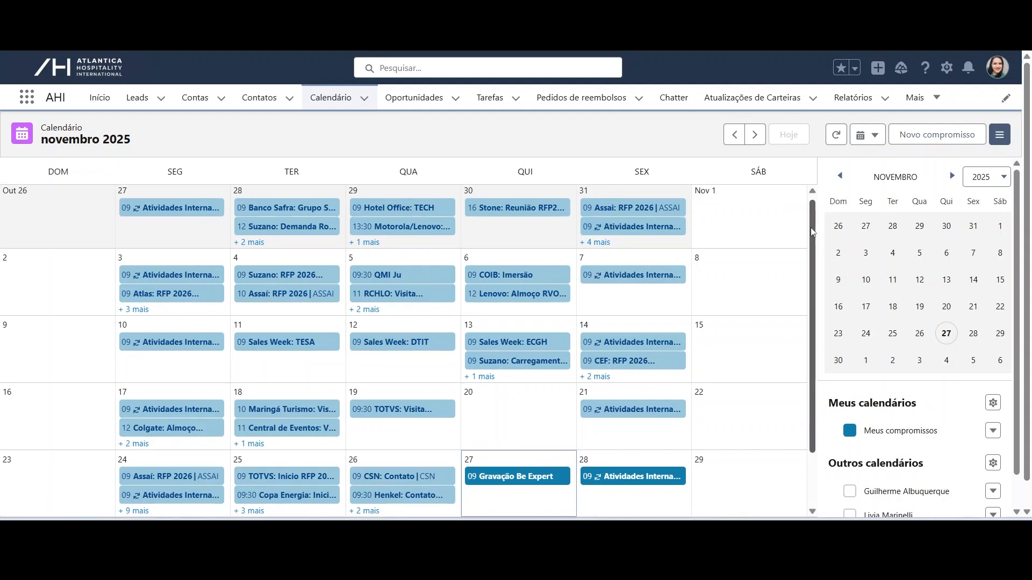
# Switch the calendar to week view and look at the appointments from 09:00 onward.
pyautogui.click(880, 138)
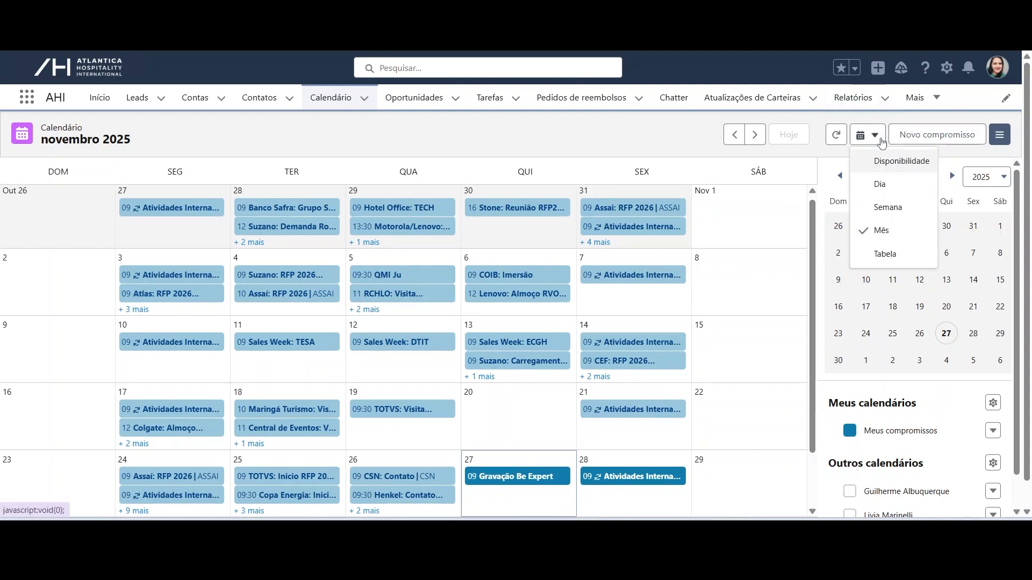
pyautogui.click(882, 211)
pyautogui.moveTo(826, 326); pyautogui.dragTo(820, 357)
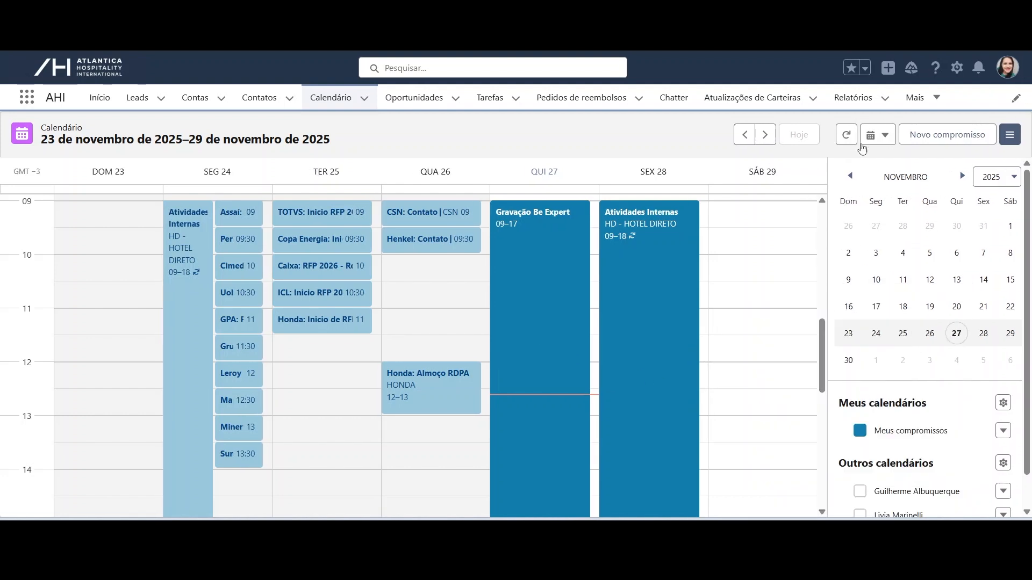
# Show the calendar in day view for 27 November 2025 and return it to week view.
pyautogui.click(884, 139)
pyautogui.click(888, 187)
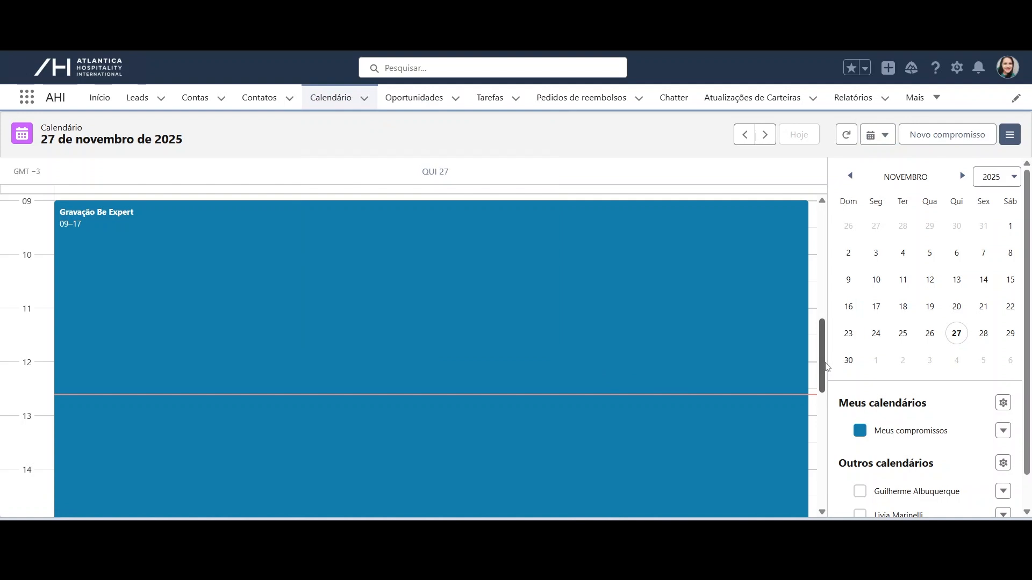
pyautogui.click(873, 135)
pyautogui.click(897, 209)
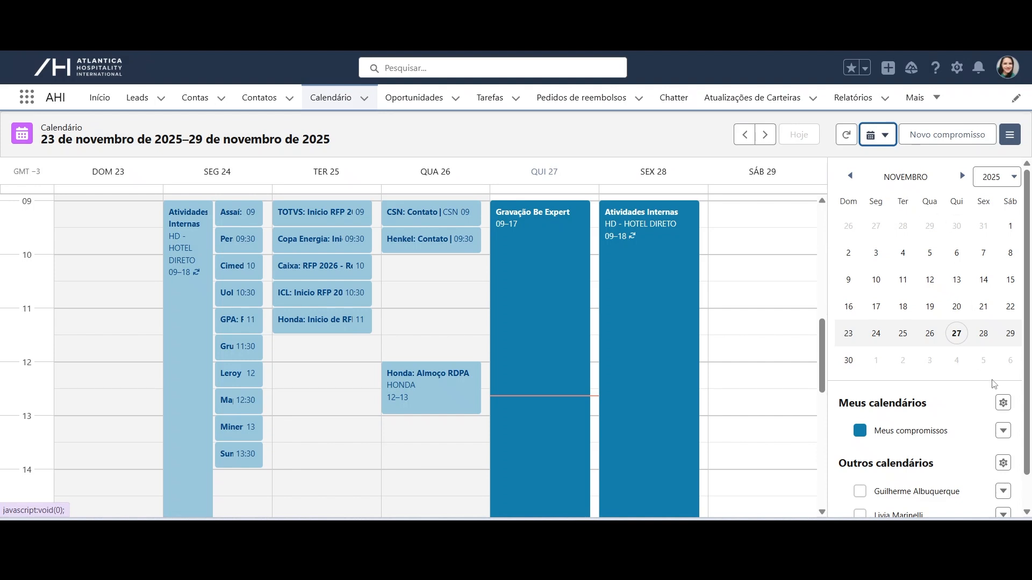
# Add a colleague's calendar to Outros calendários by searching for the person, and hide its appointments from the week view.
pyautogui.moveTo(1028, 360); pyautogui.dragTo(1028, 396)
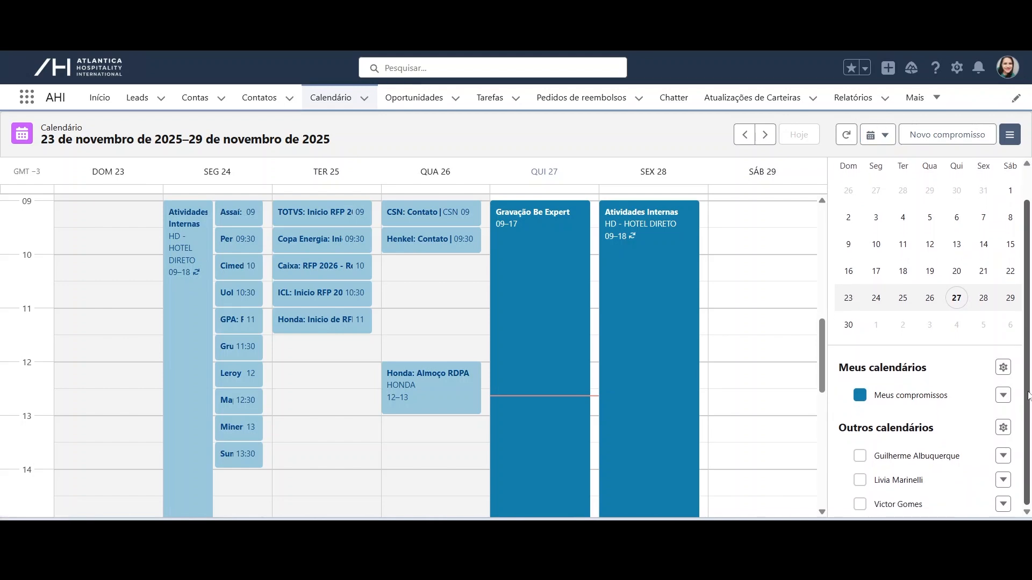
pyautogui.click(1002, 428)
pyautogui.click(964, 457)
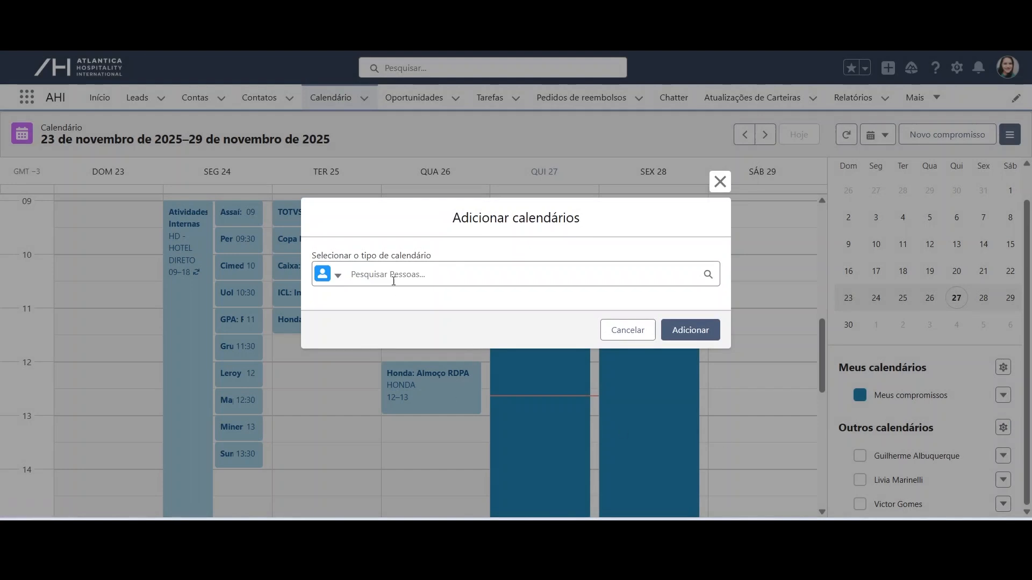
pyautogui.click(392, 277)
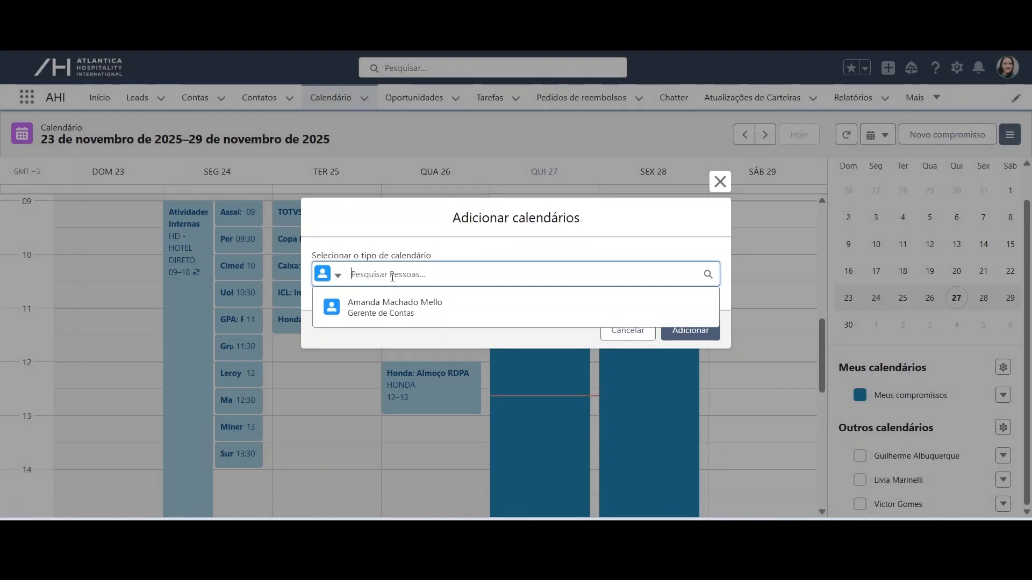
pyautogui.write('TALITA')
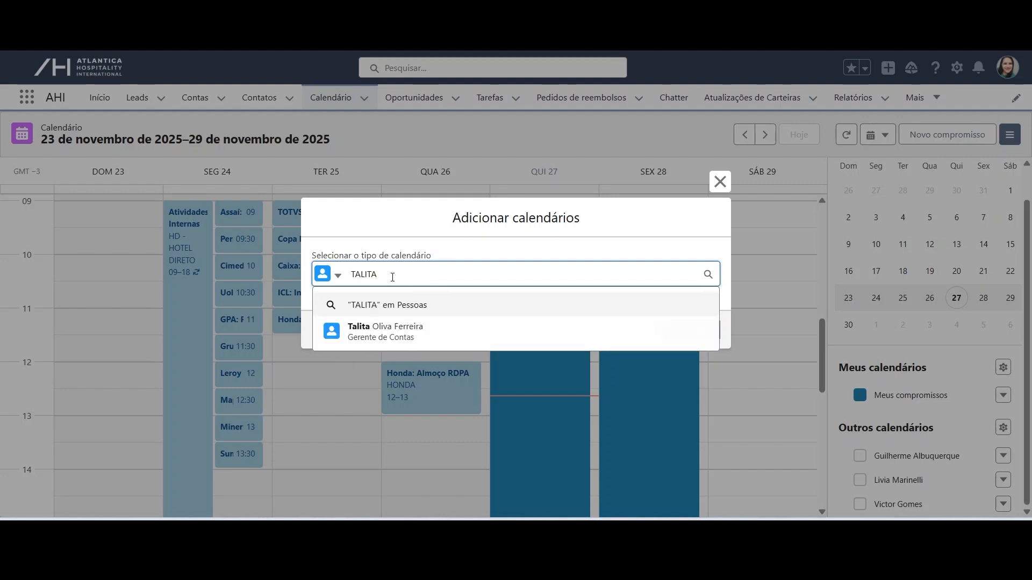
pyautogui.click(387, 329)
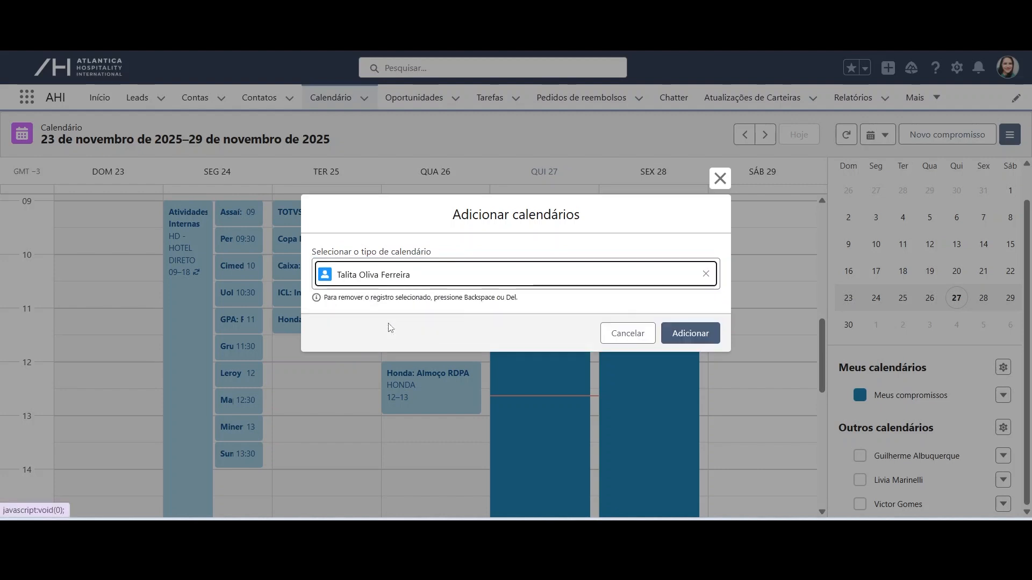
pyautogui.click(682, 337)
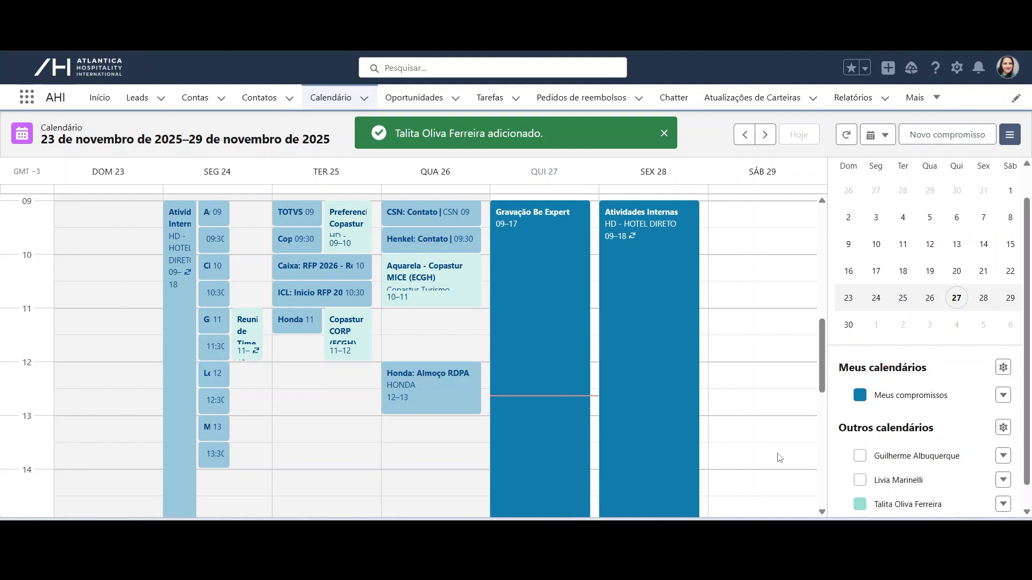
pyautogui.scroll(1, 814, 358)
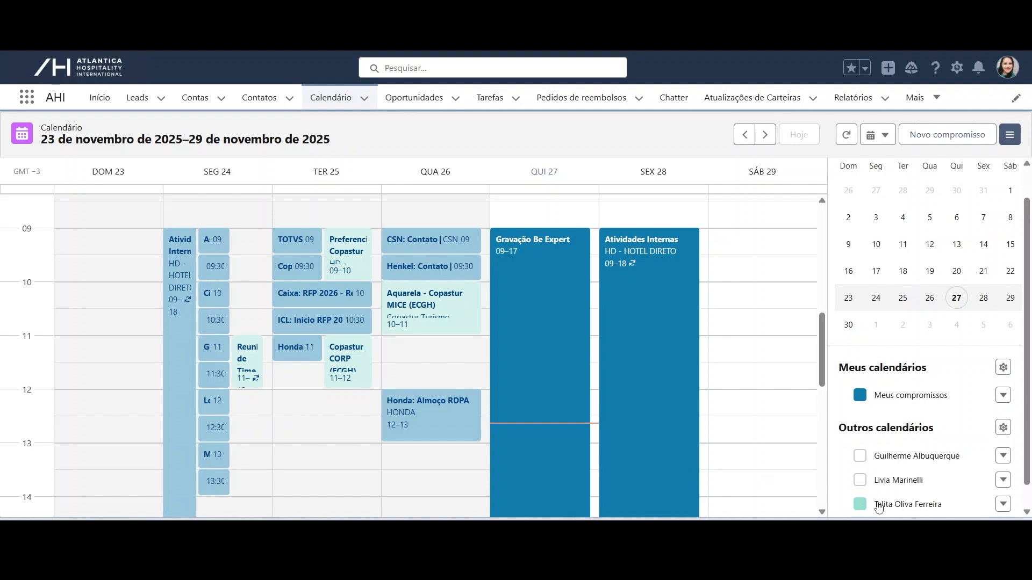
pyautogui.click(861, 505)
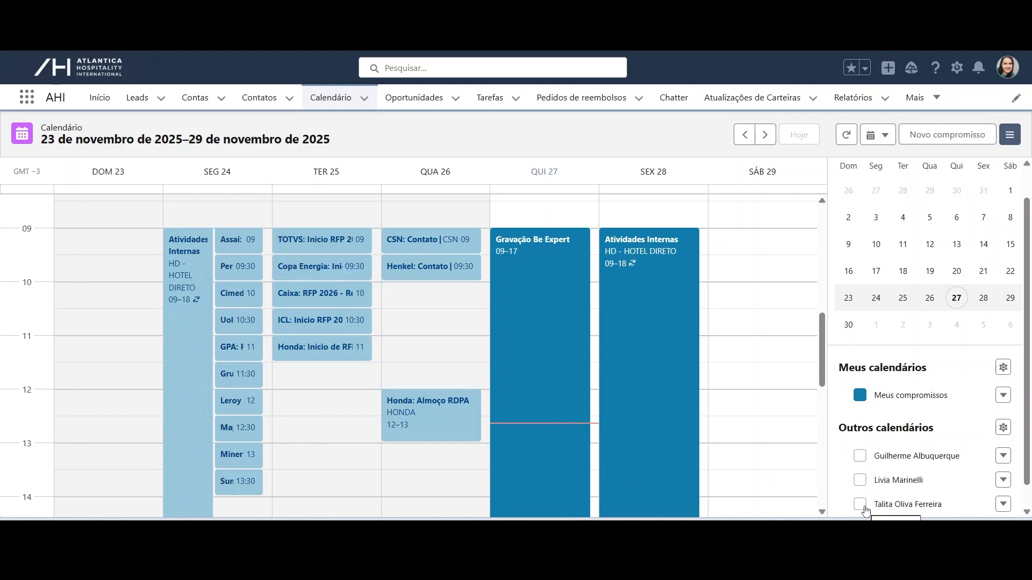
# Show and hide the first and last colleagues' calendars under Outros calendários to view their appointments in the week.
pyautogui.click(859, 459)
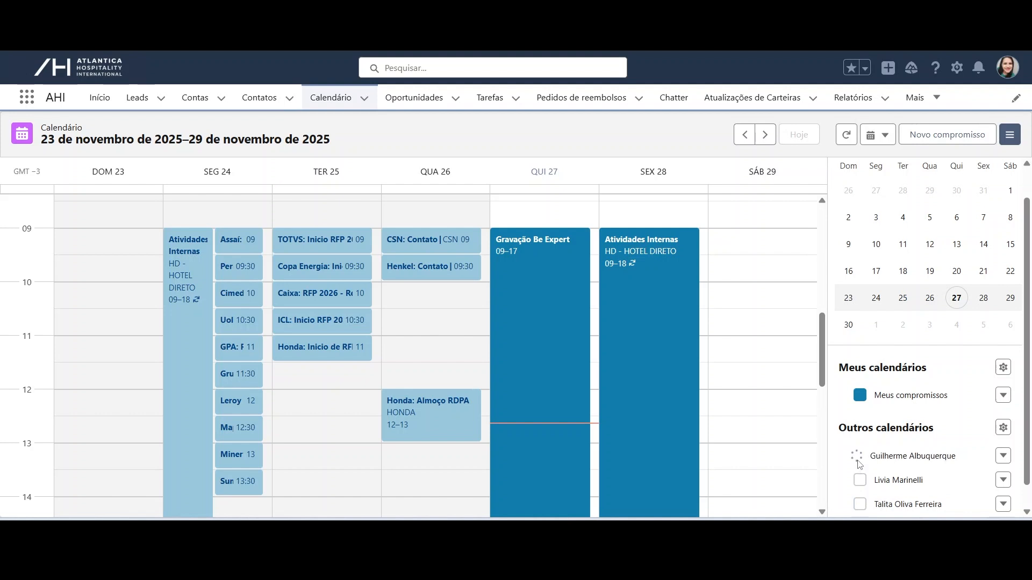
pyautogui.click(860, 456)
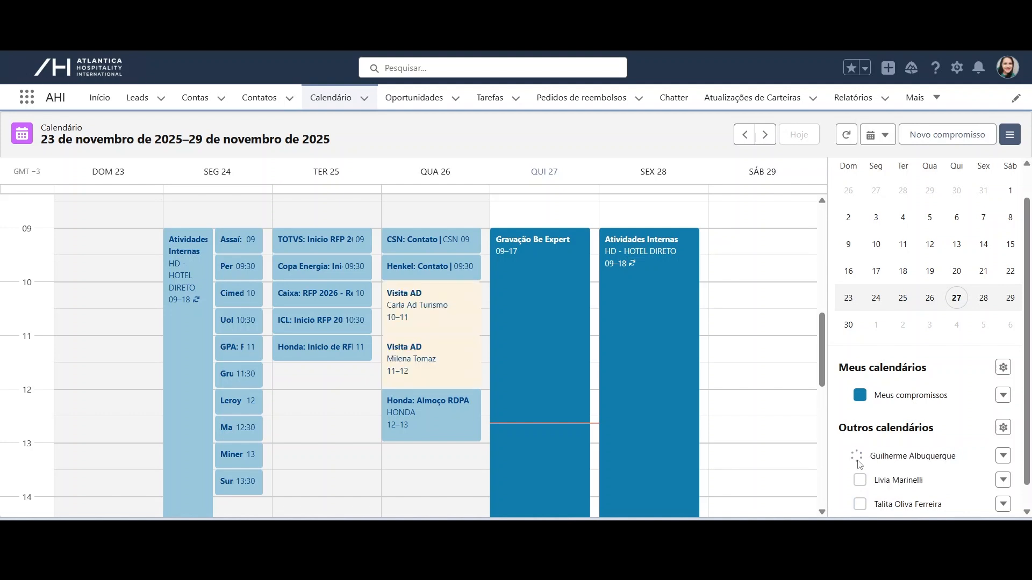
pyautogui.scroll(-1, 940, 457)
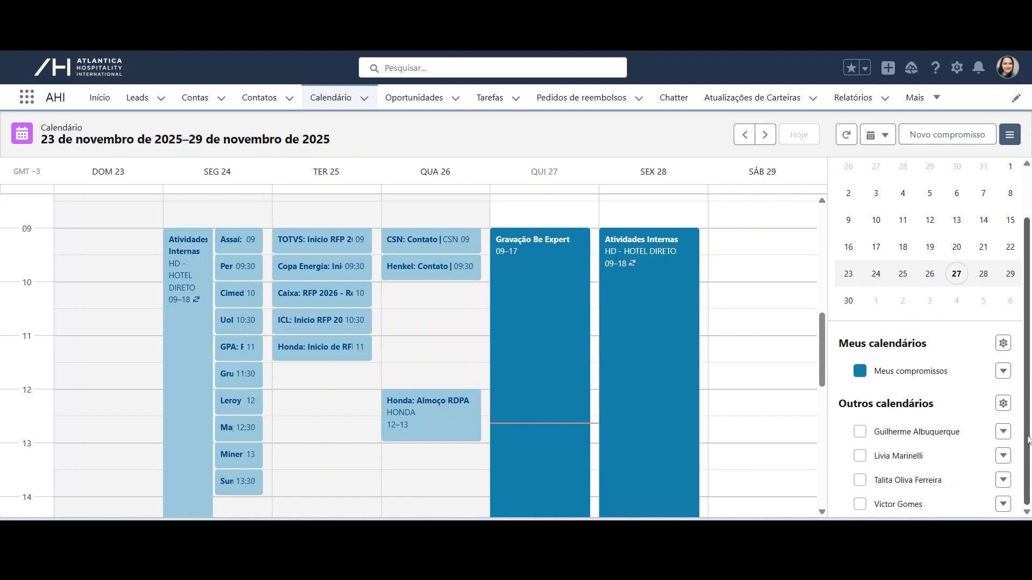
pyautogui.click(859, 508)
pyautogui.click(859, 507)
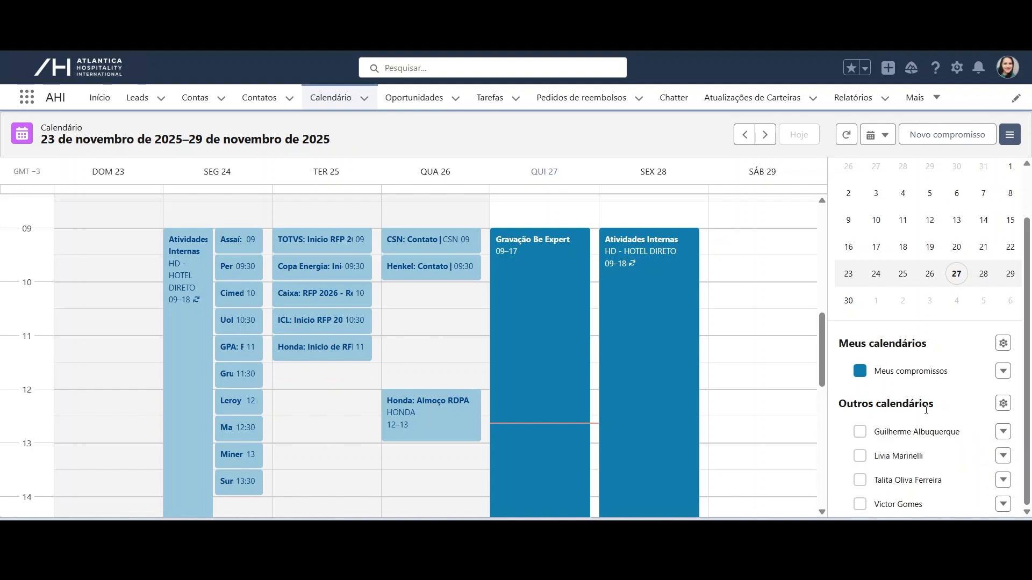
# Start a new appointment on 27 November 2025 from 12:00 to 13:00 with the subject "CAIXA: REUNIÃO ONLINE".
pyautogui.moveTo(826, 366); pyautogui.dragTo(828, 371)
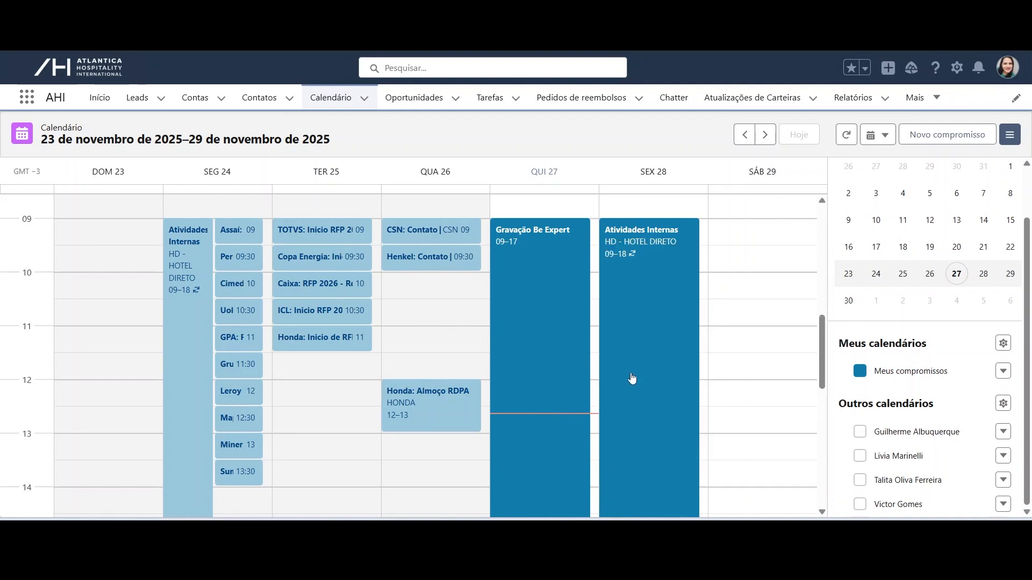
pyautogui.click(594, 388)
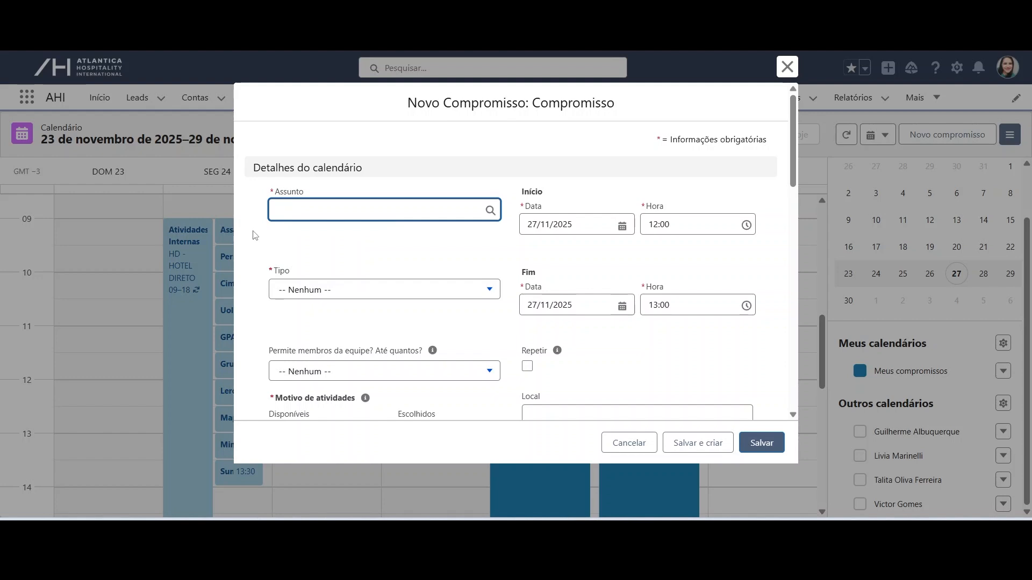
pyautogui.write('CAIXA: REUNIÃO')
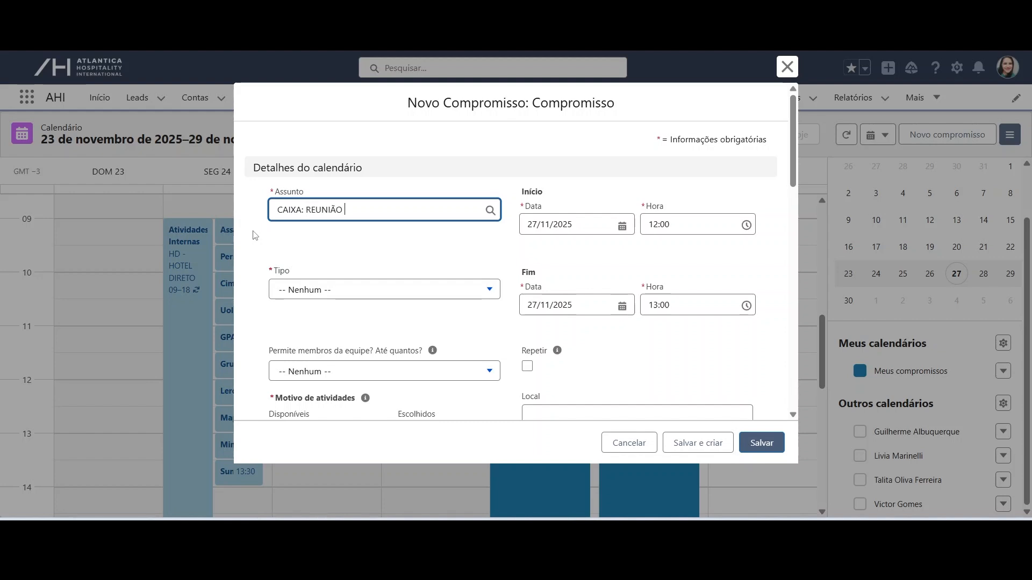
pyautogui.write('LINE - RFP - NEGOCIAÇÃO - GRUPO')
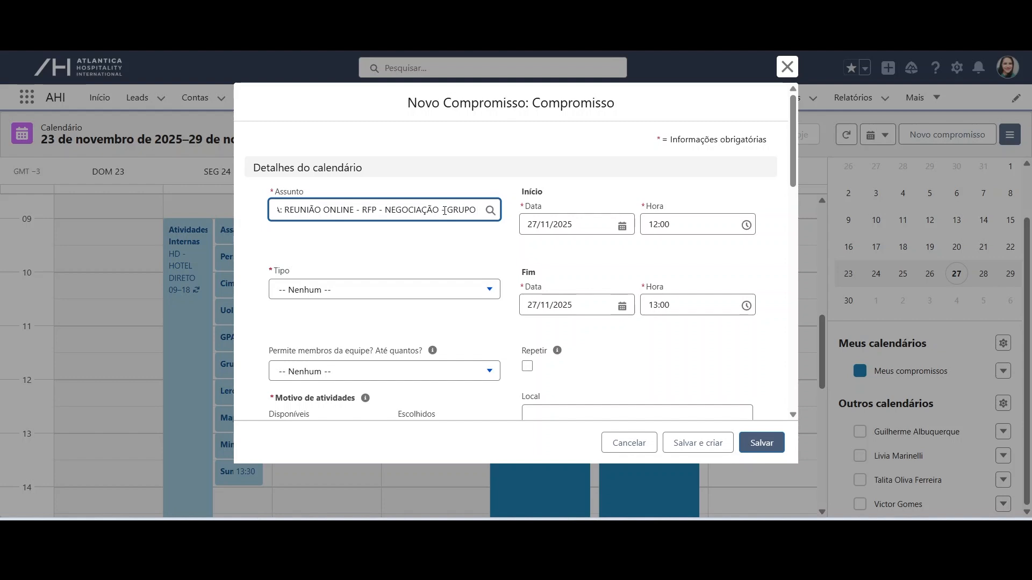
pyautogui.moveTo(475, 210); pyautogui.dragTo(355, 218)
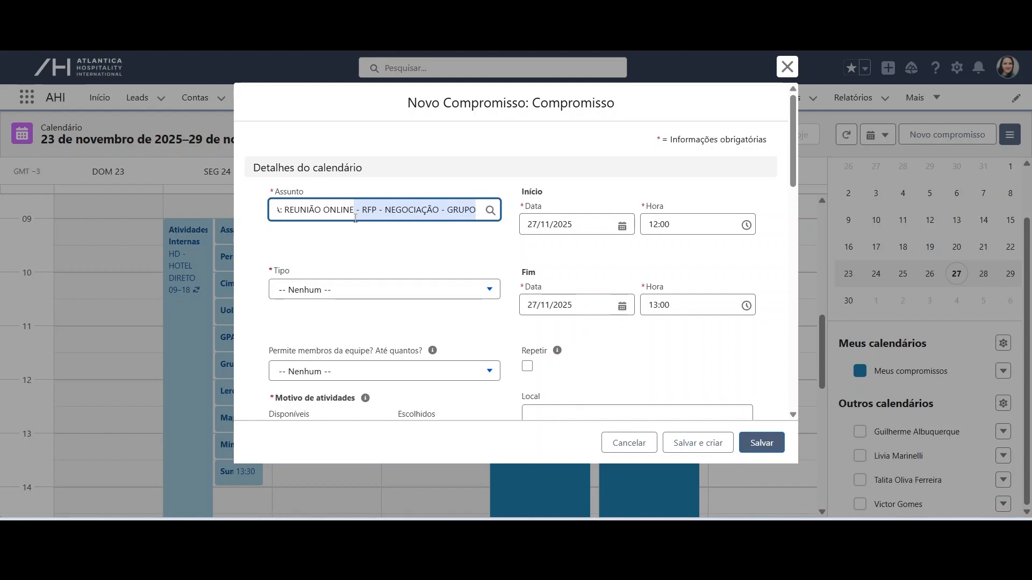
pyautogui.press('BackSpace')
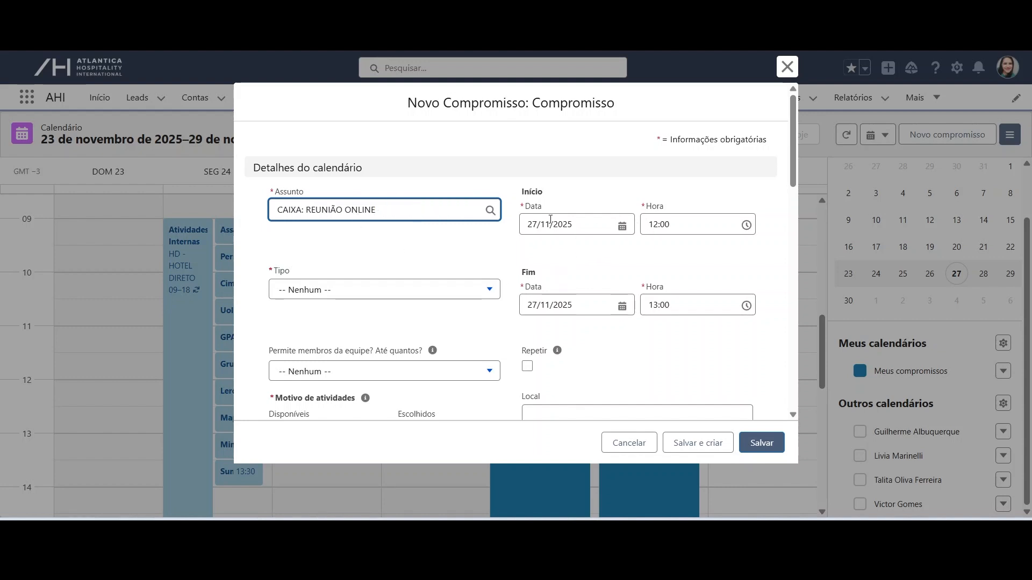
# Look through the start date, start time and end time choices of the new appointment without changing them.
pyautogui.click(622, 226)
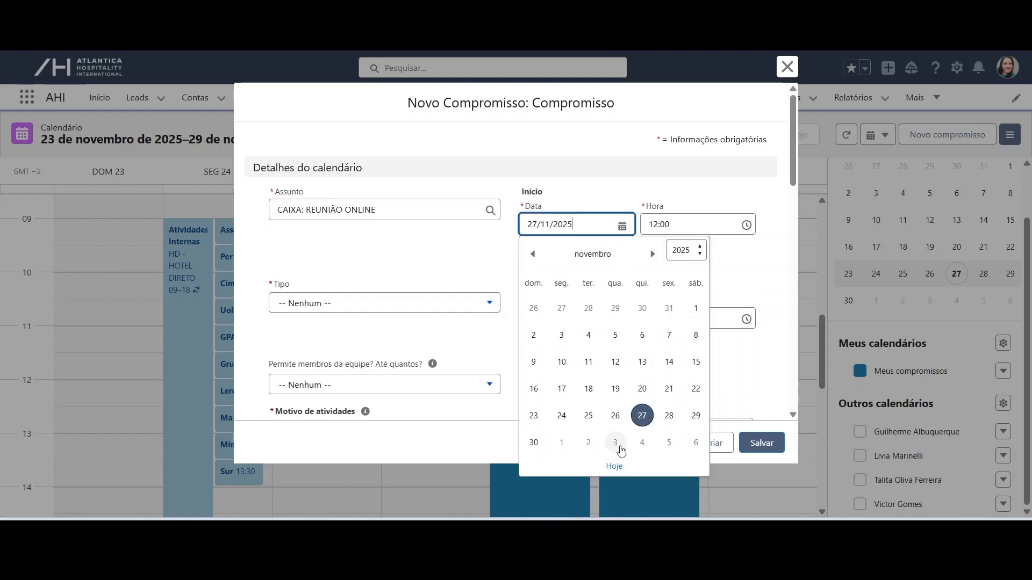
pyautogui.click(739, 273)
pyautogui.click(751, 224)
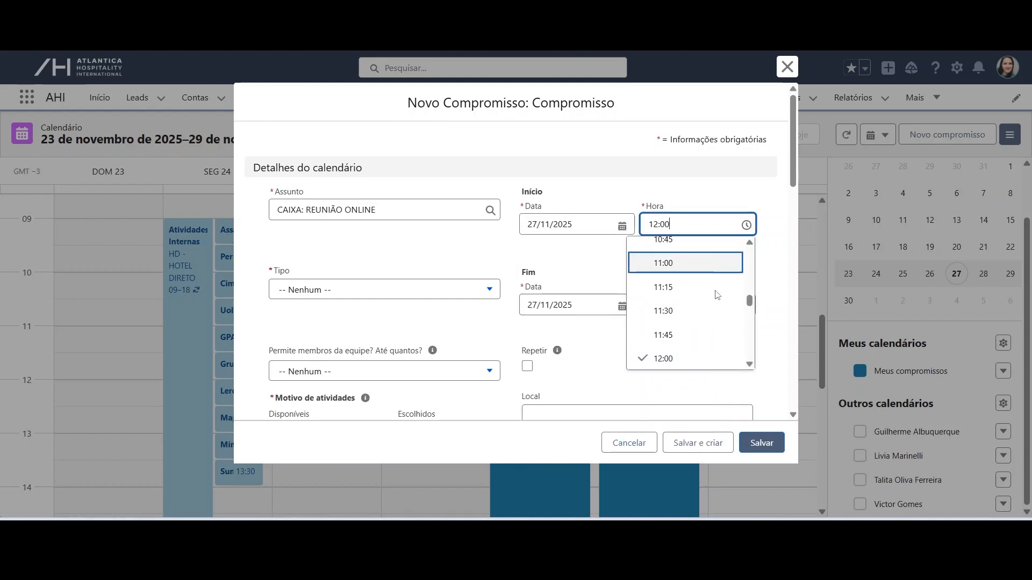
pyautogui.click(768, 278)
pyautogui.click(751, 308)
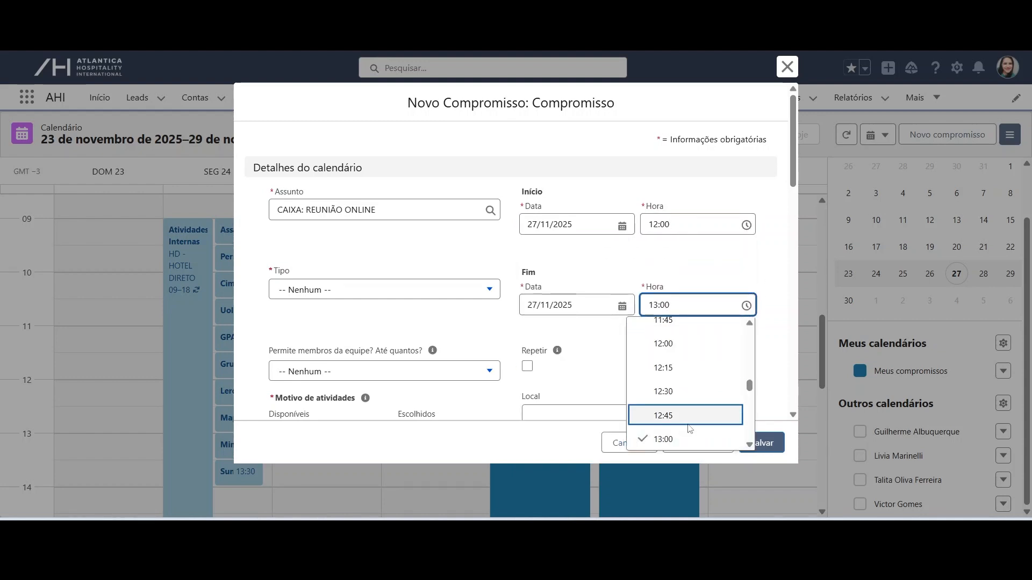
pyautogui.click(761, 268)
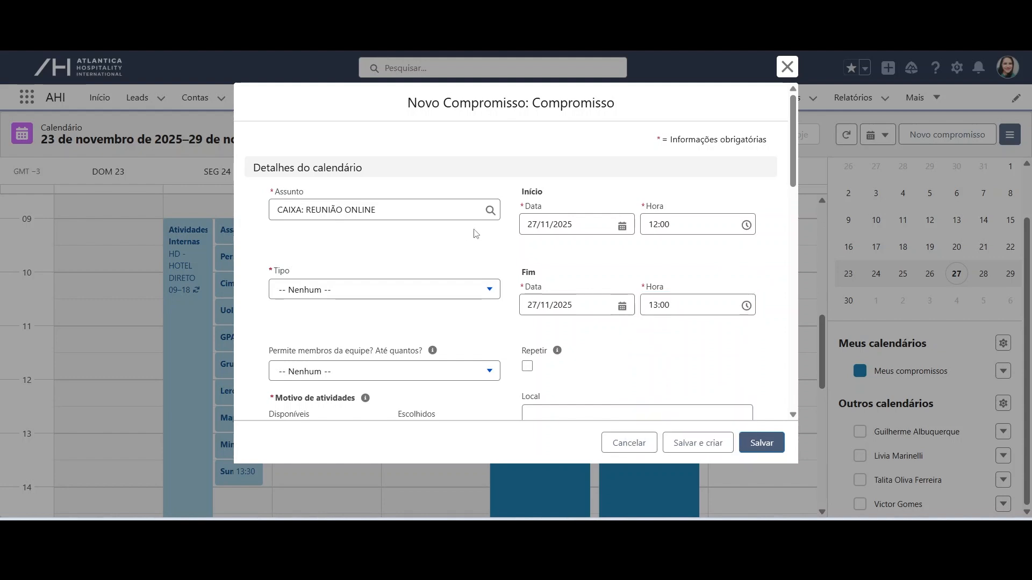
# Review the available appointment types and set Tipo to Reunião Online.
pyautogui.scroll(-1, 507, 250)
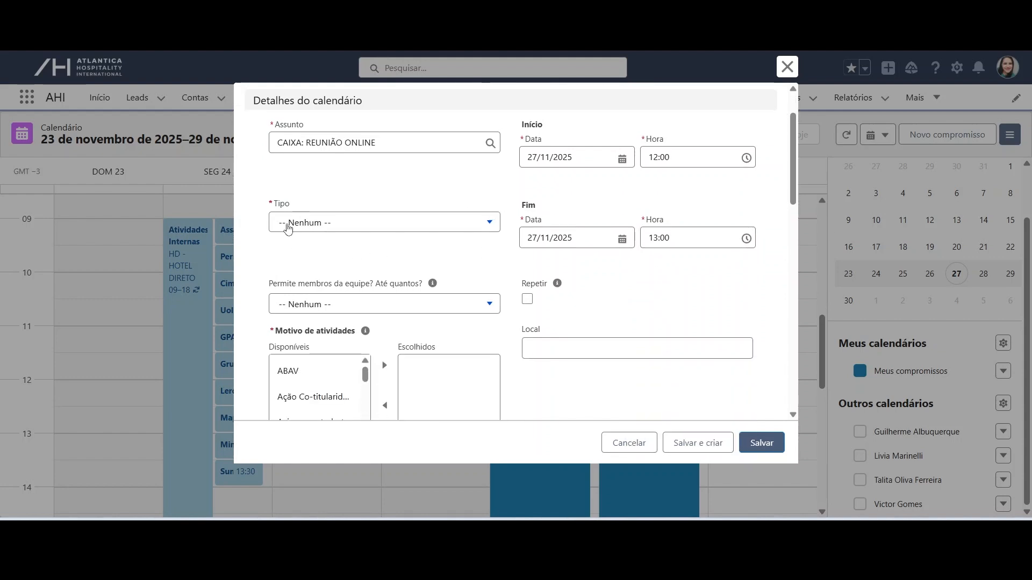
pyautogui.click(497, 230)
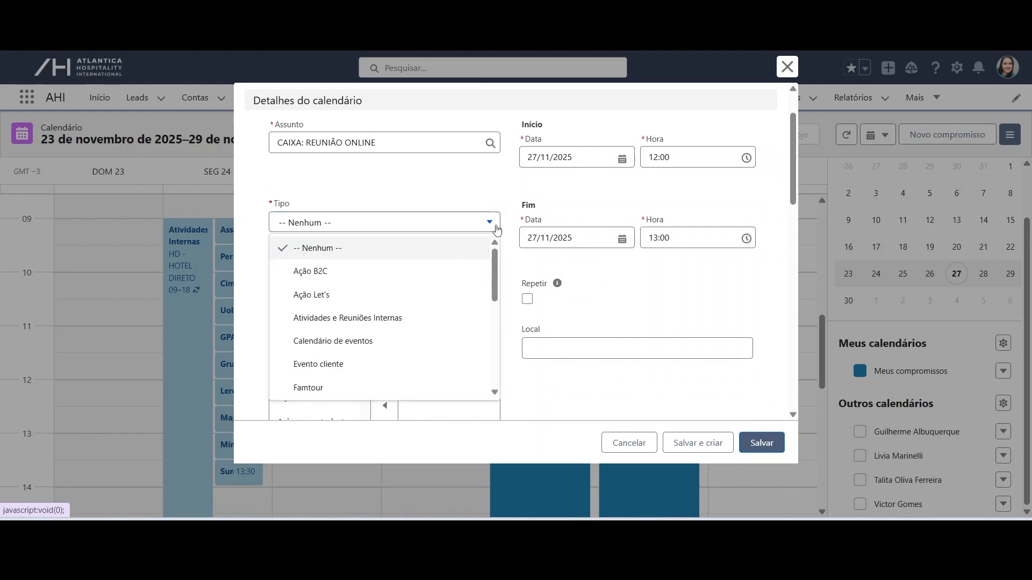
pyautogui.scroll(-1, 492, 290)
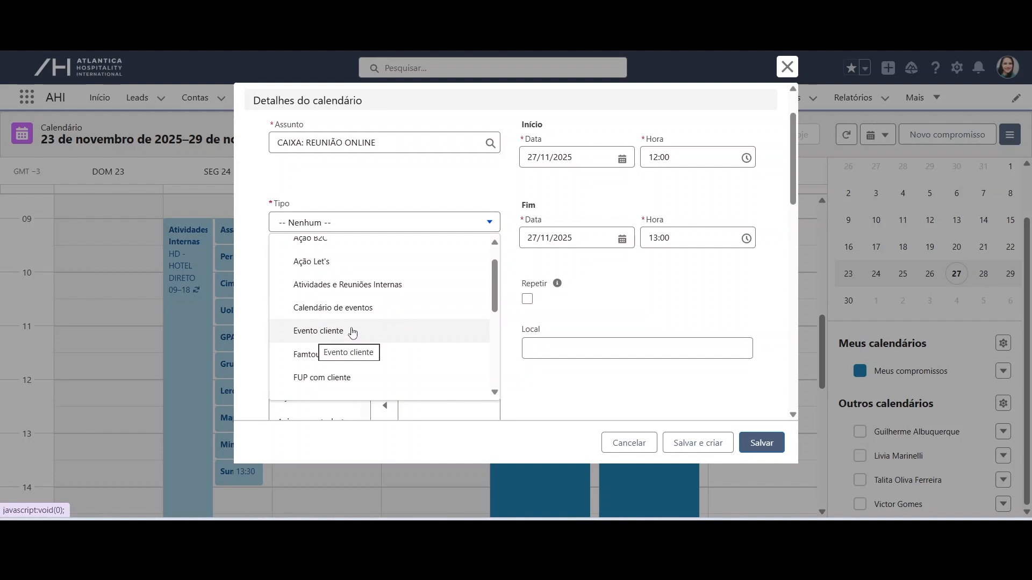
pyautogui.moveTo(492, 286); pyautogui.dragTo(492, 305)
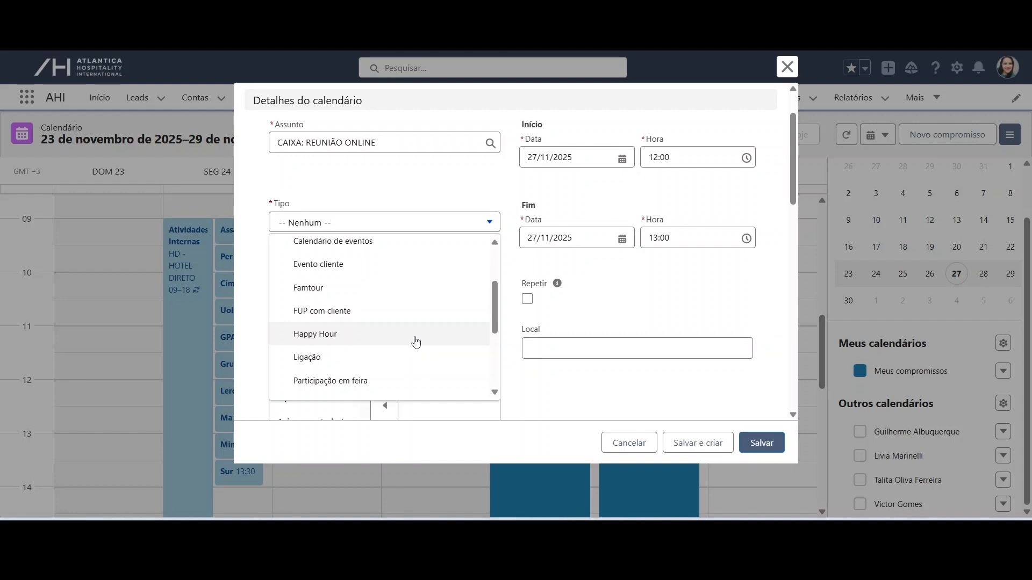
pyautogui.scroll(-3, 395, 317)
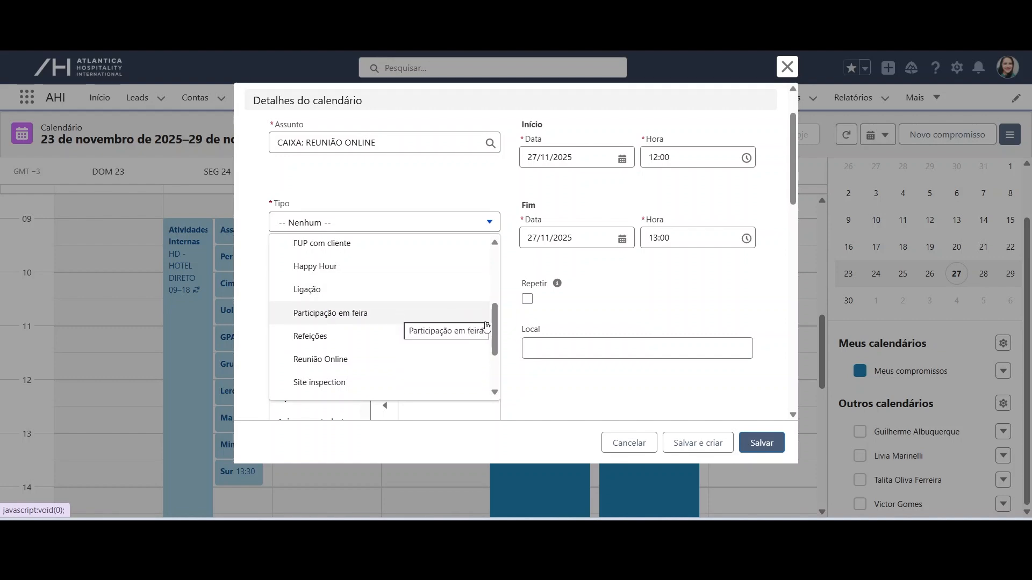
pyautogui.scroll(-2, 323, 334)
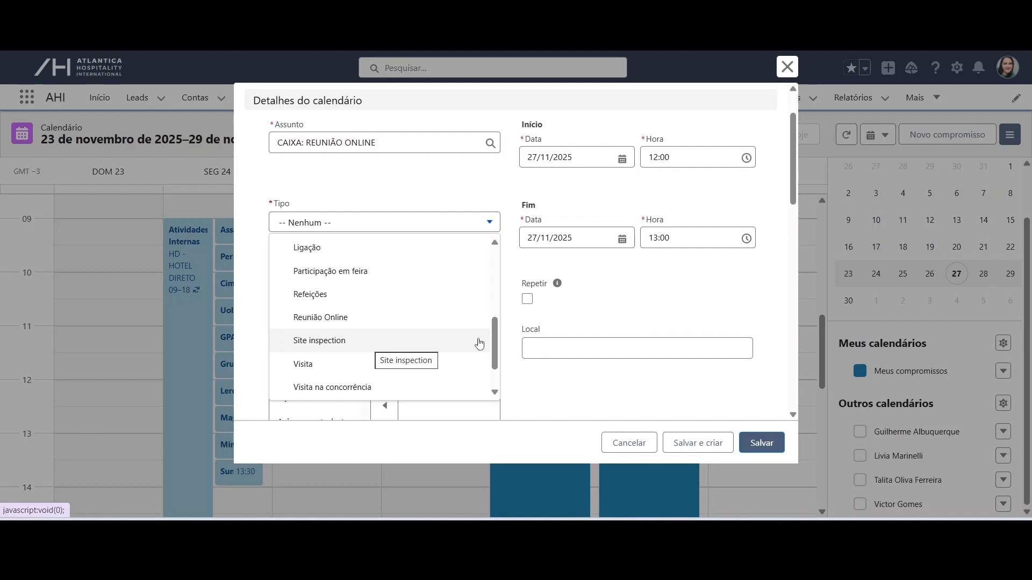
pyautogui.moveTo(494, 350); pyautogui.dragTo(495, 367)
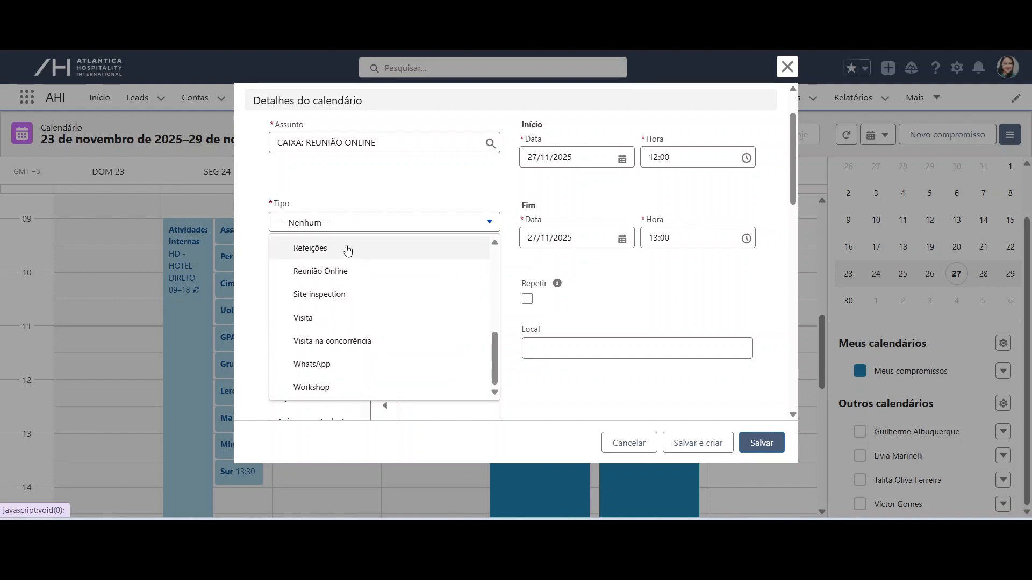
pyautogui.click(331, 271)
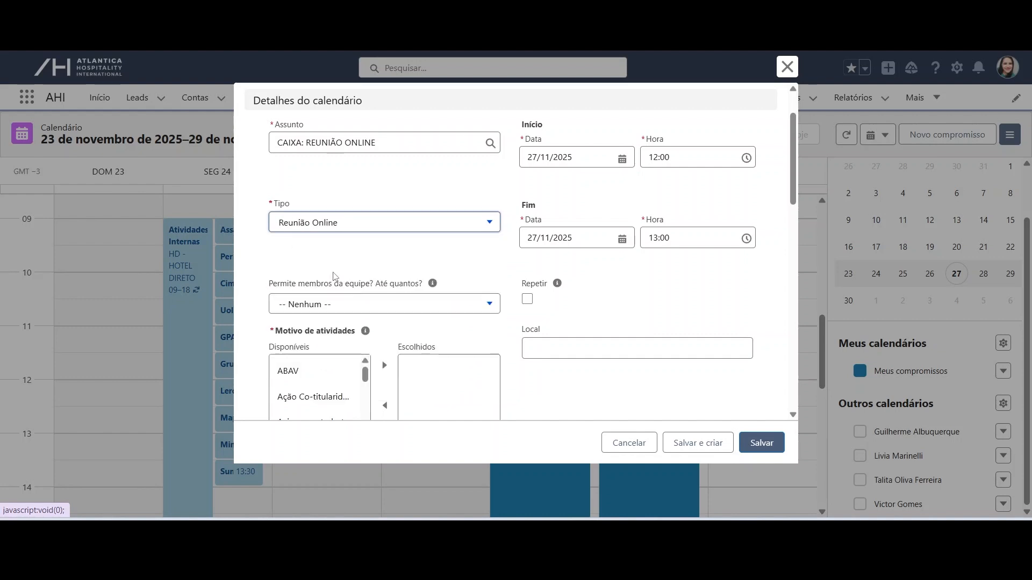
# Look through the available Motivo de atividades options, including internal activities, training, group quotes, opening announcements and gift delivery.
pyautogui.scroll(-3, 506, 268)
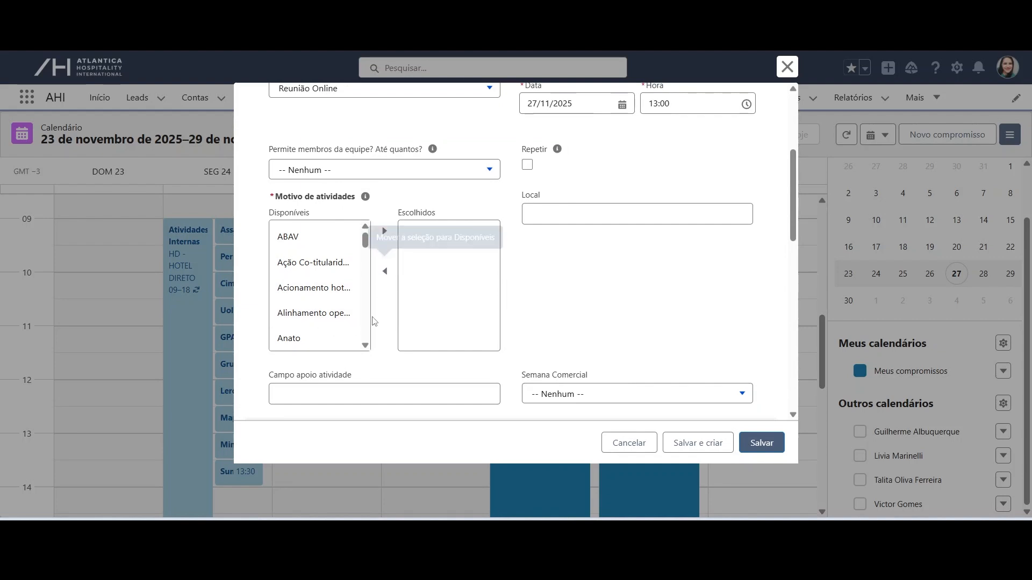
pyautogui.click(366, 347)
pyautogui.click(366, 346)
pyautogui.click(365, 347)
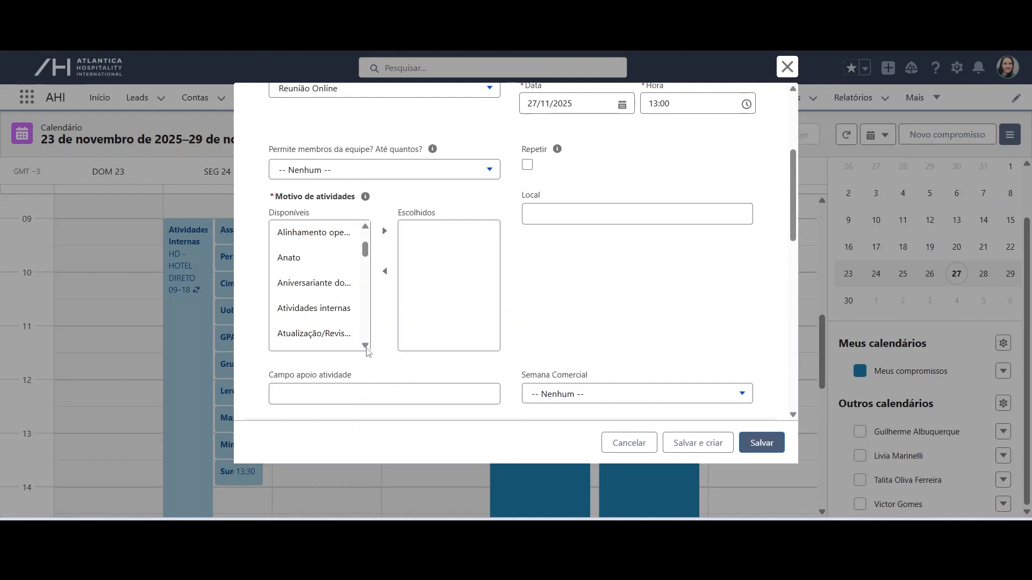
pyautogui.click(366, 347)
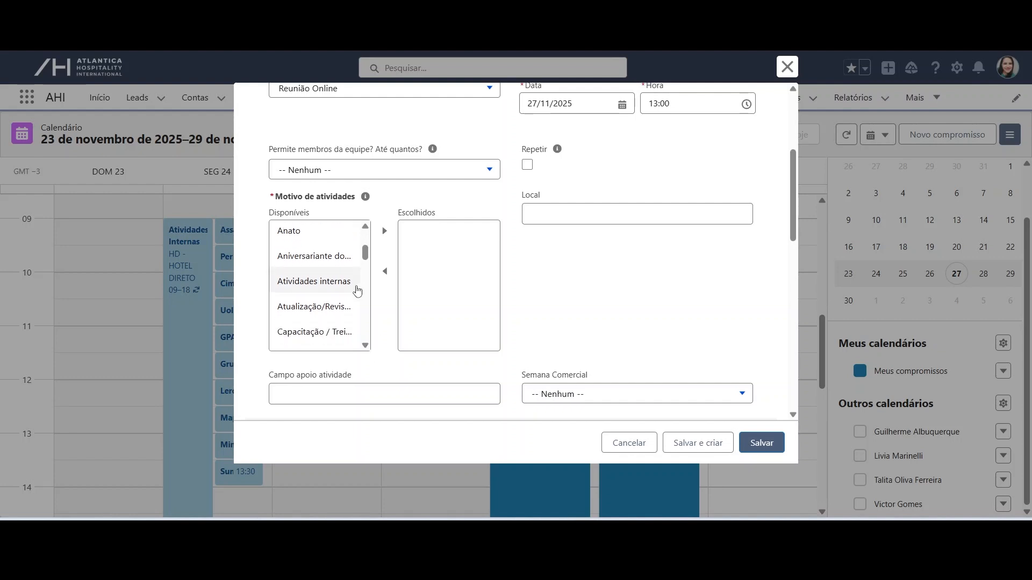
pyautogui.click(296, 288)
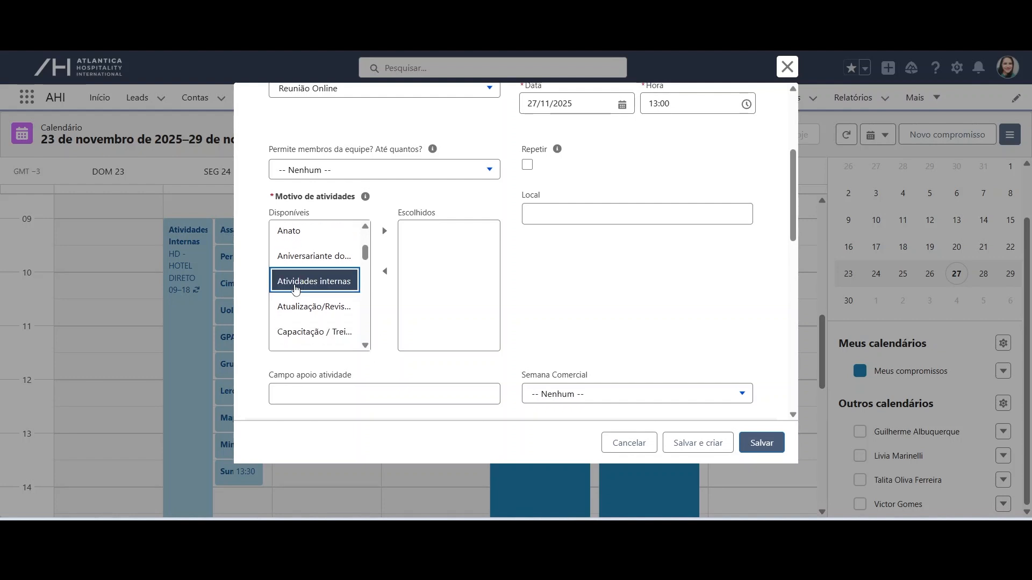
pyautogui.click(366, 346)
pyautogui.click(366, 346)
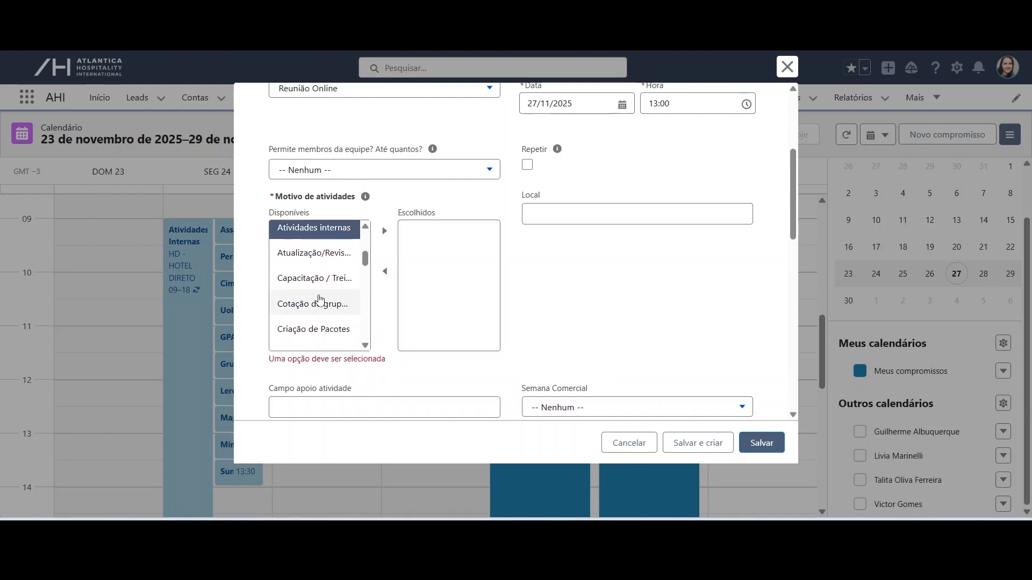
pyautogui.click(320, 280)
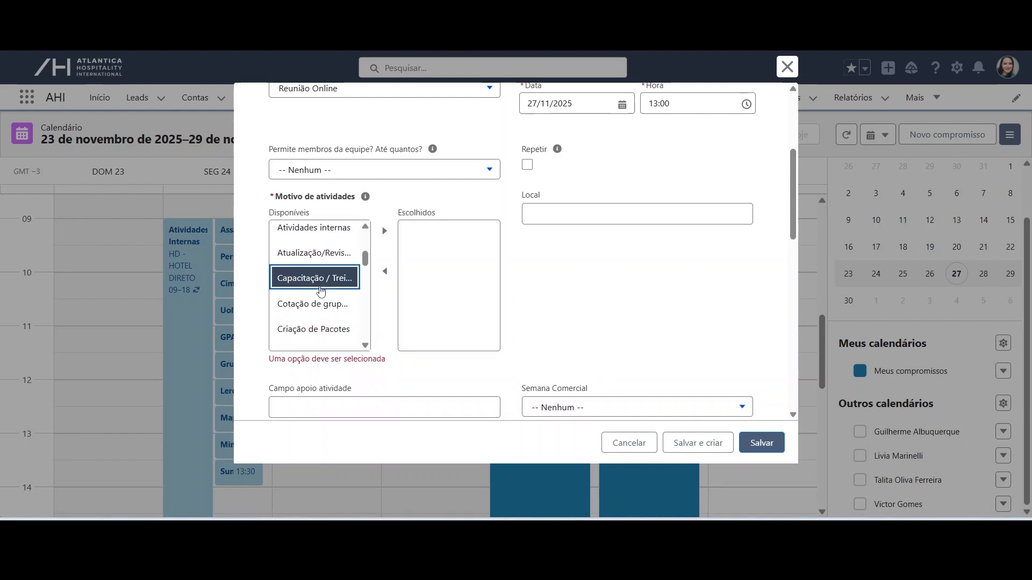
pyautogui.click(312, 305)
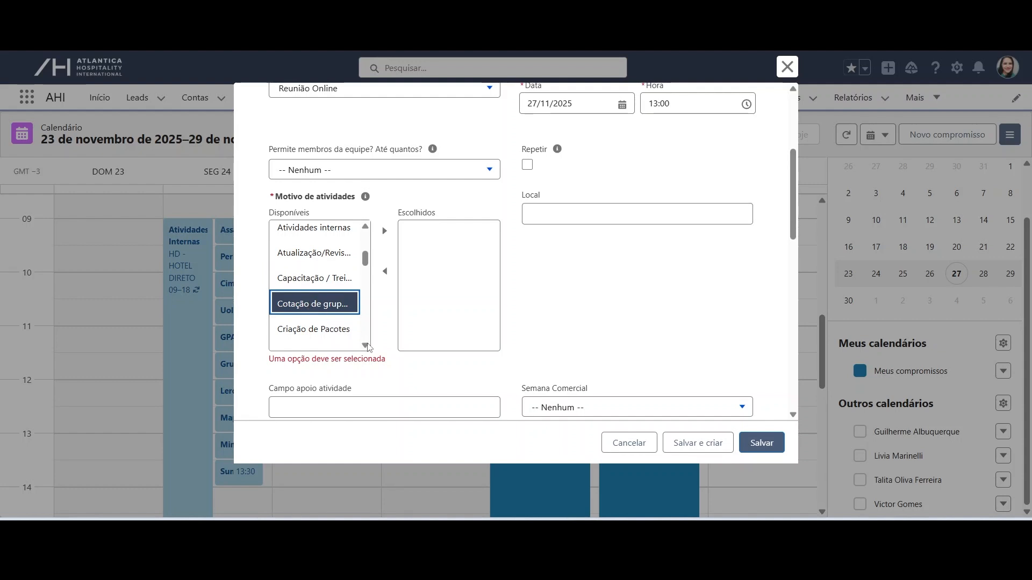
pyautogui.click(365, 345)
pyautogui.click(365, 346)
pyautogui.click(308, 302)
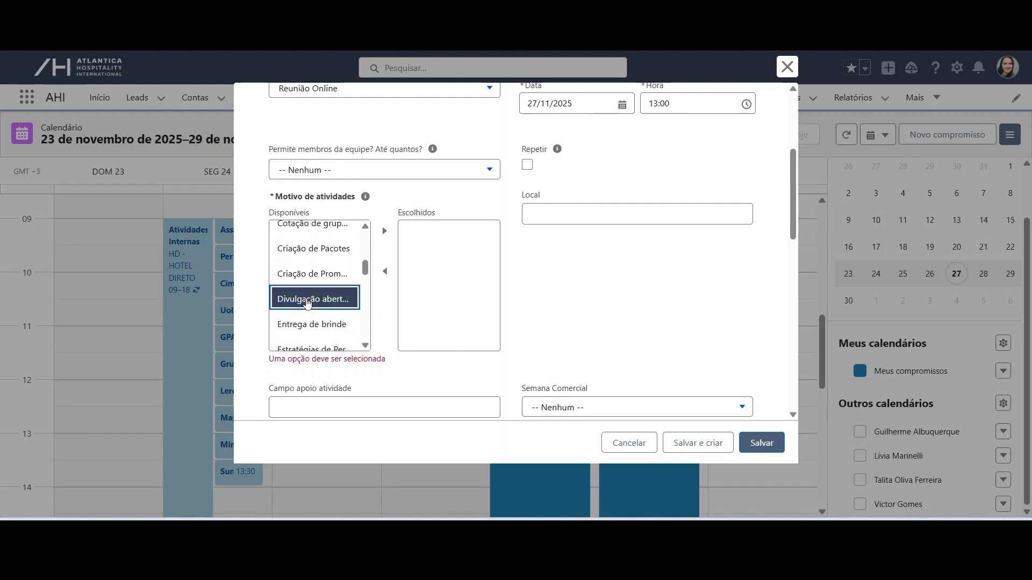
pyautogui.scroll(-2, 320, 309)
pyautogui.click(321, 274)
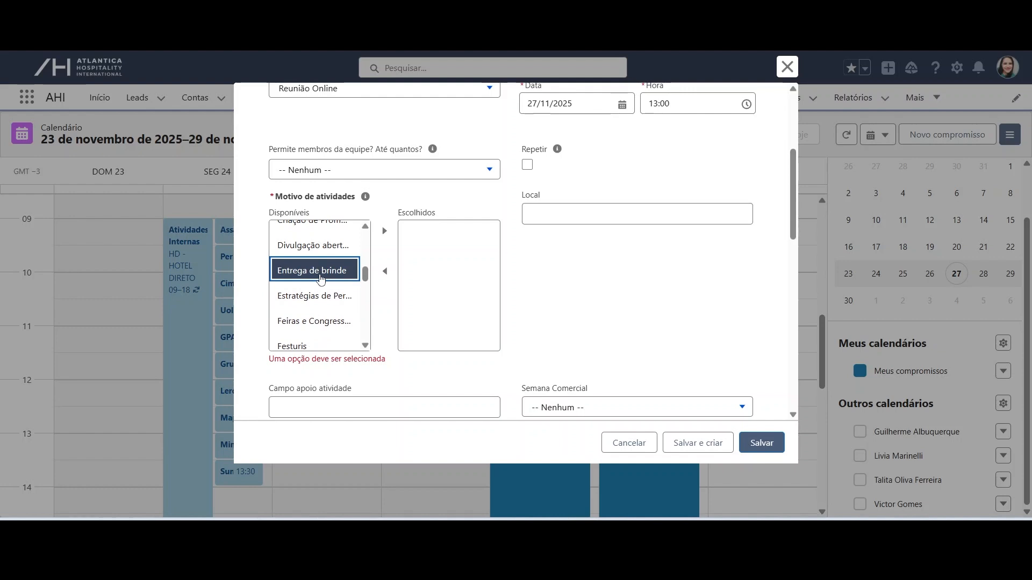
pyautogui.click(366, 345)
pyautogui.scroll(-6, 365, 350)
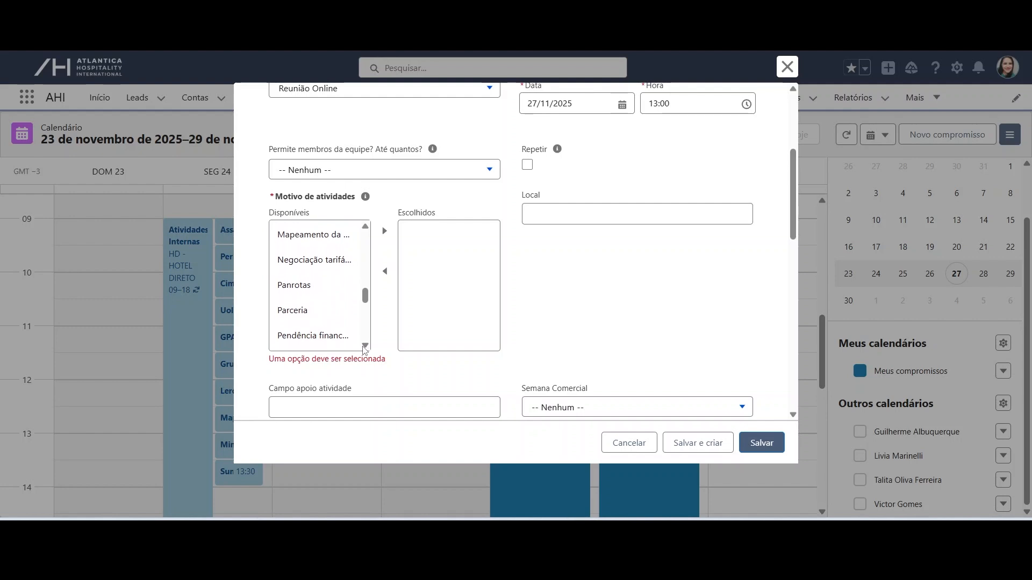
# Add the second of the two Relacionamento options, "Relacionamento - R...", to the chosen Motivo de atividades.
pyautogui.scroll(-4, 365, 349)
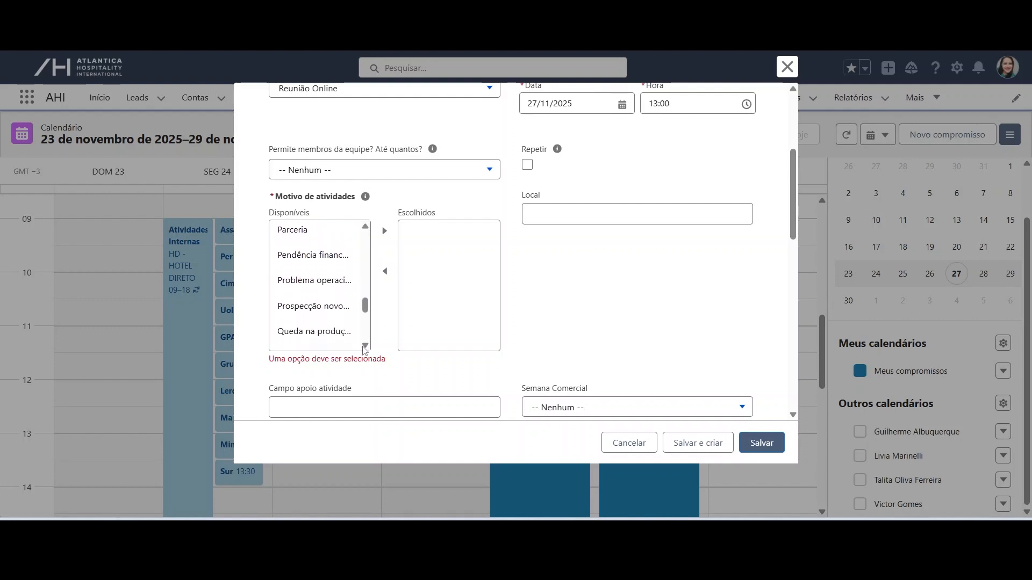
pyautogui.scroll(-1, 365, 349)
pyautogui.scroll(-1, 365, 350)
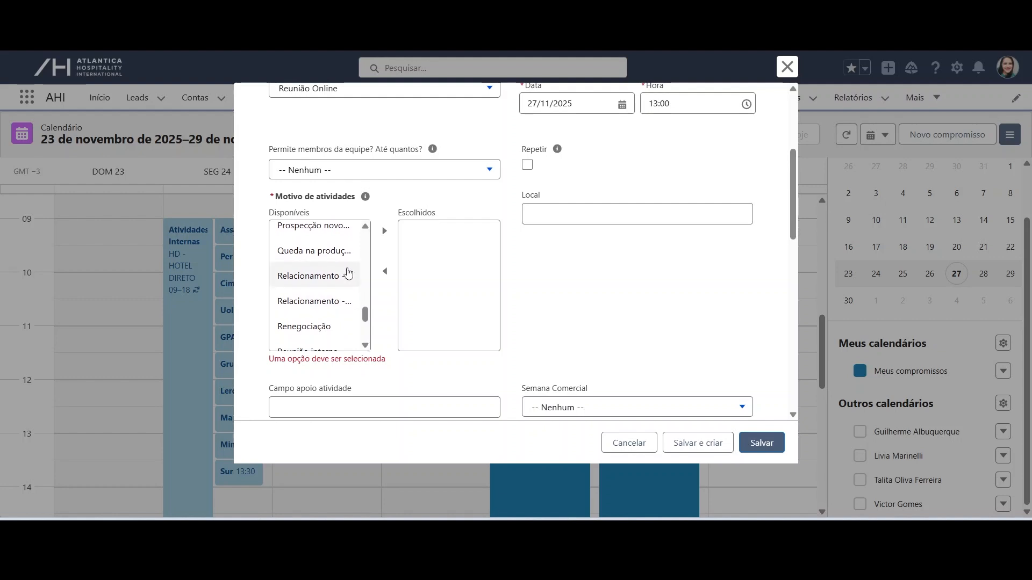
pyautogui.click(324, 304)
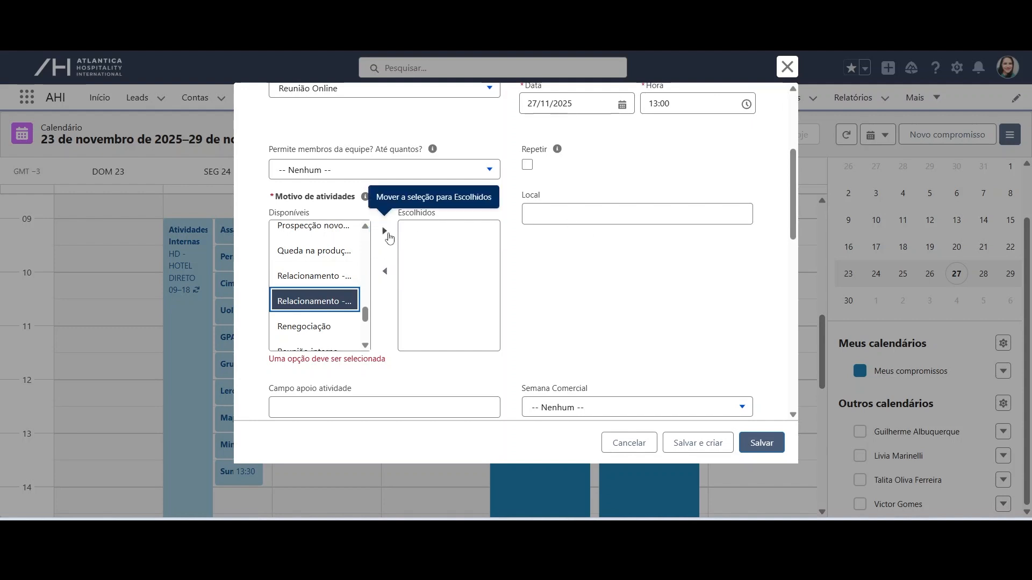
pyautogui.click(385, 231)
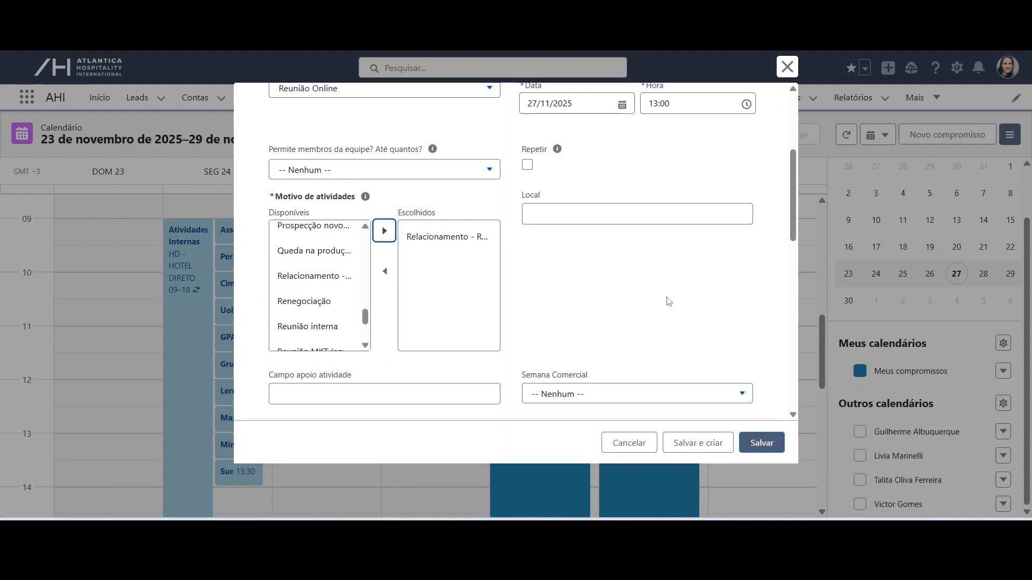
# Find "Pinheiros" among the Principais Hotéis abordados and add [RPIN] Radisson Pinheiros São Paulo to the chosen hotels.
pyautogui.moveTo(792, 192); pyautogui.dragTo(803, 279)
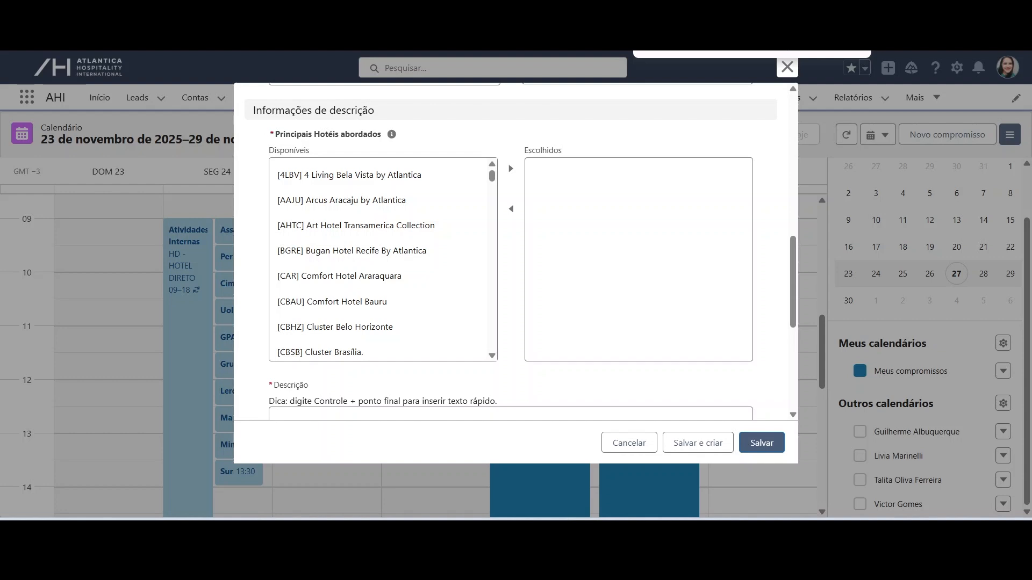
pyautogui.write('Pinheiros')
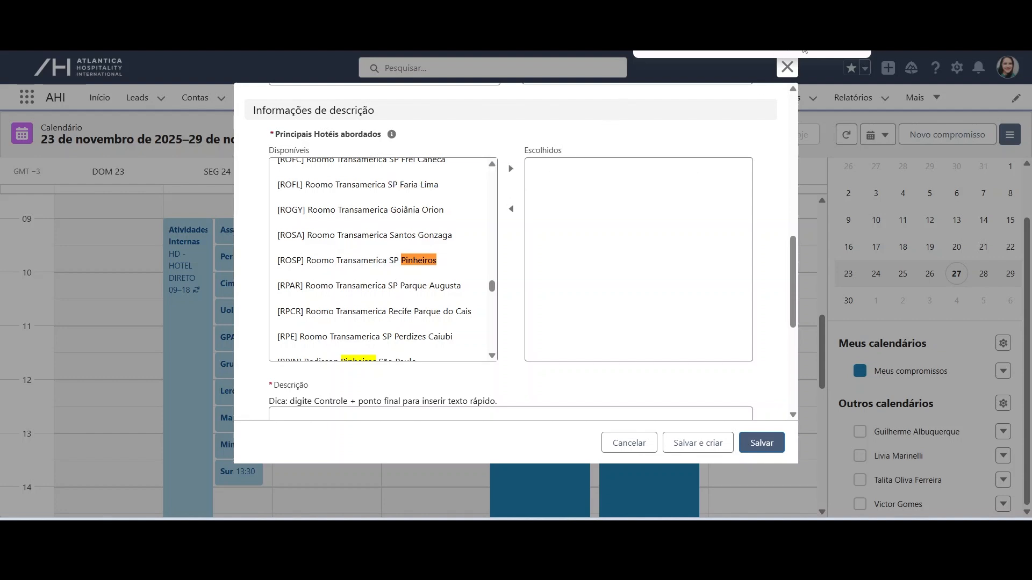
pyautogui.press('Return')
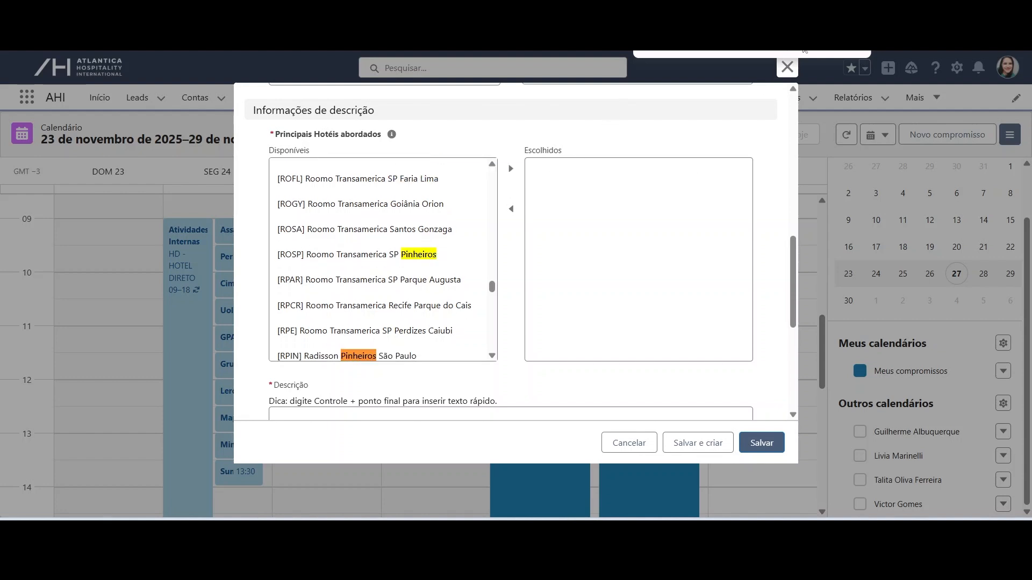
pyautogui.click(345, 359)
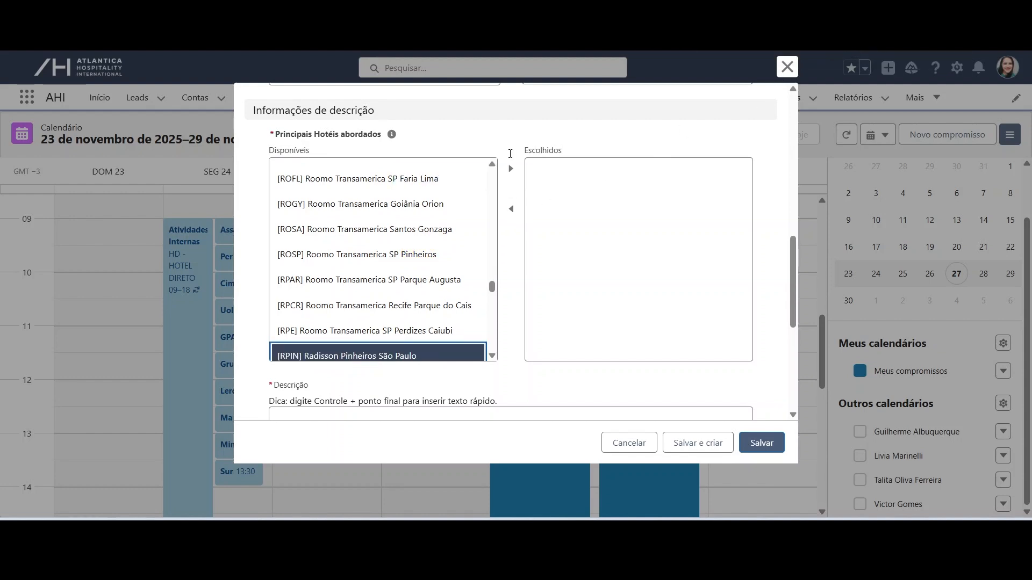
pyautogui.click(511, 170)
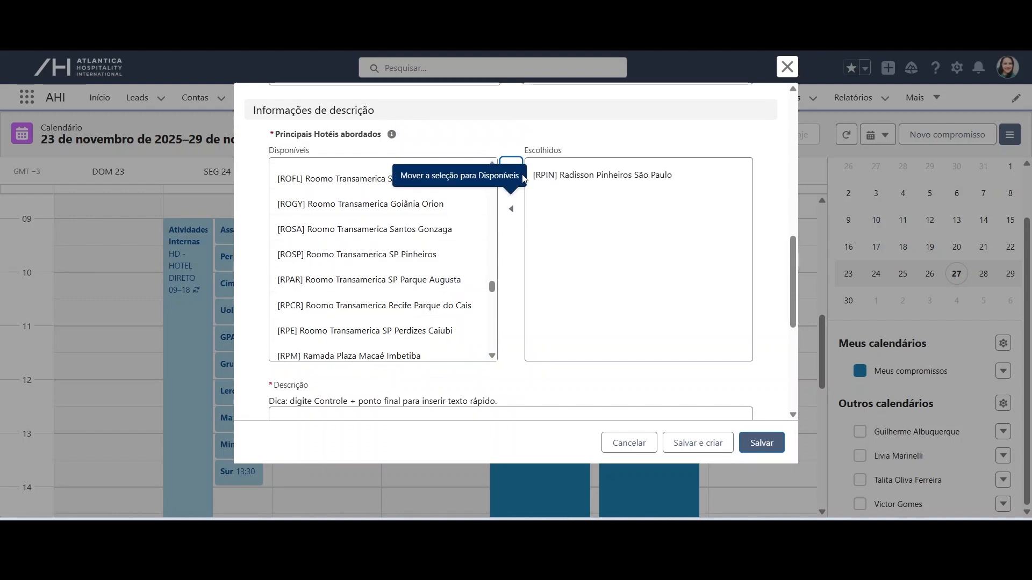
# Search the page for "Cluster" and add [CSPP] Cluster SP Paulista to the chosen Principais Hotéis abordados.
pyautogui.click(424, 229)
pyautogui.hotkey('ctrl', 'f')
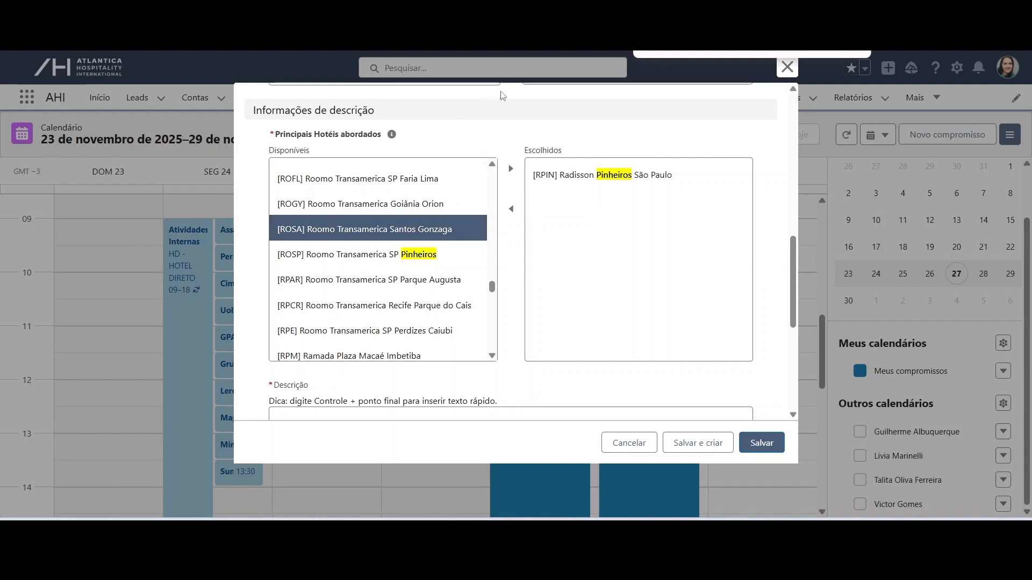
pyautogui.write('Cluster')
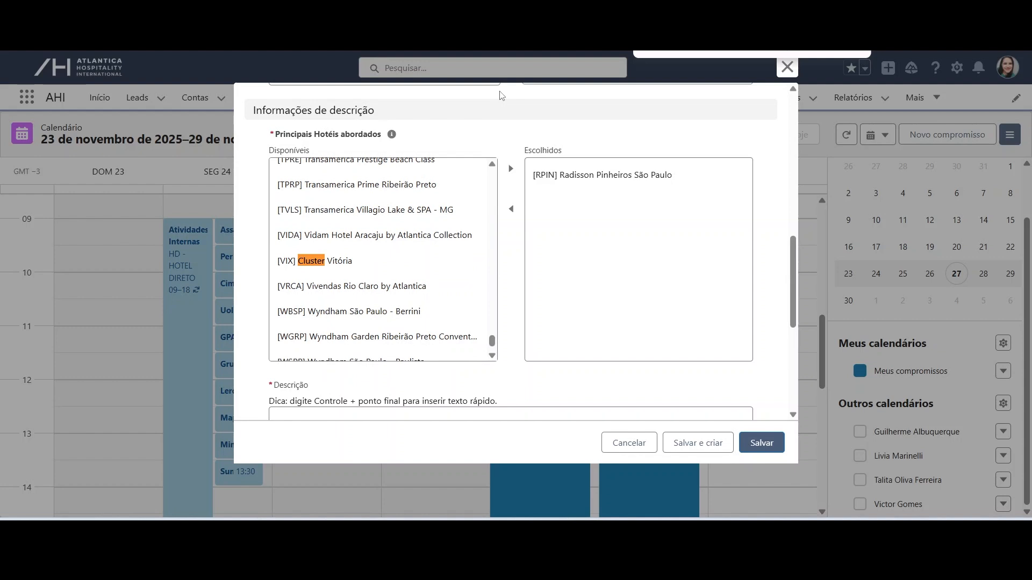
pyautogui.click(801, 47)
pyautogui.click(801, 47)
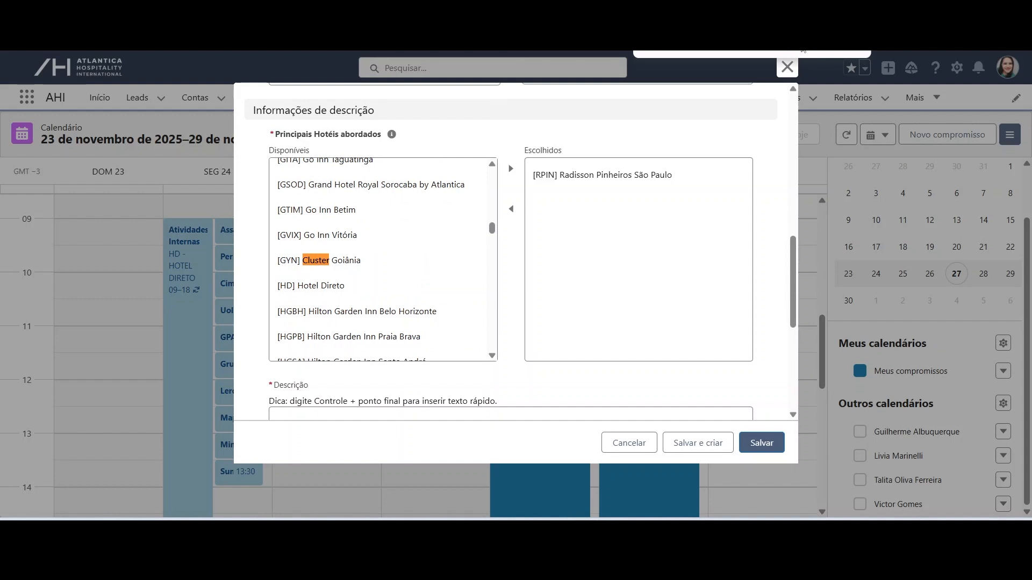
pyautogui.click(801, 48)
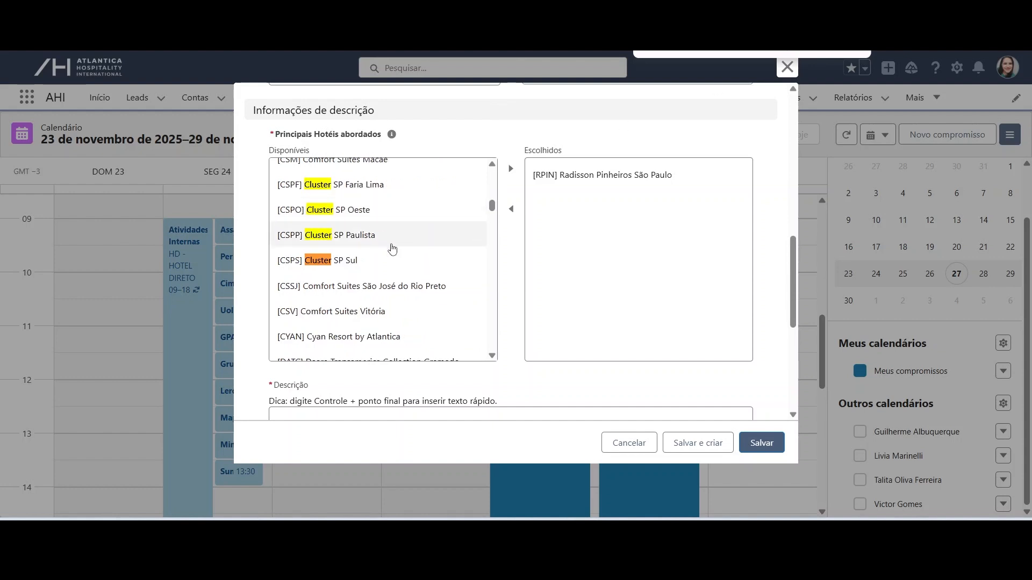
pyautogui.click(368, 235)
pyautogui.click(510, 170)
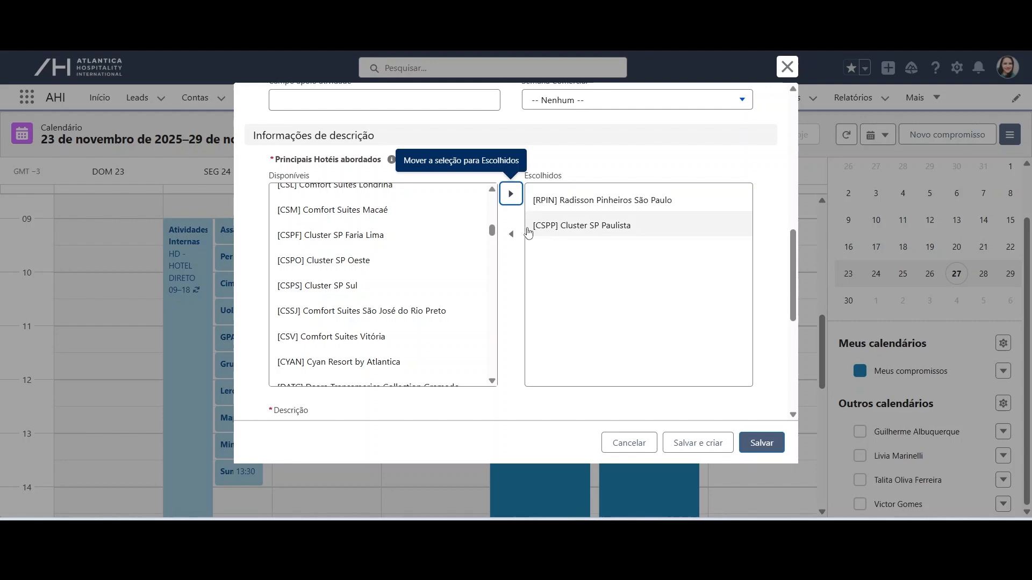
# Add "Todos os hotéis da rede" from the end of the available list to the chosen Principais Hotéis abordados.
pyautogui.scroll(-5, 490, 266)
pyautogui.scroll(-10, 491, 265)
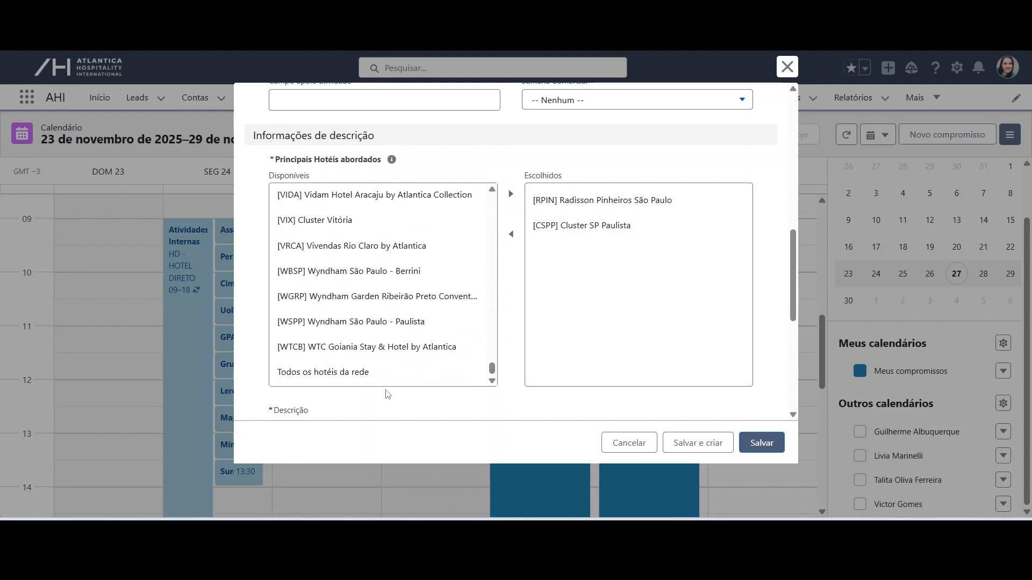
pyautogui.click(375, 371)
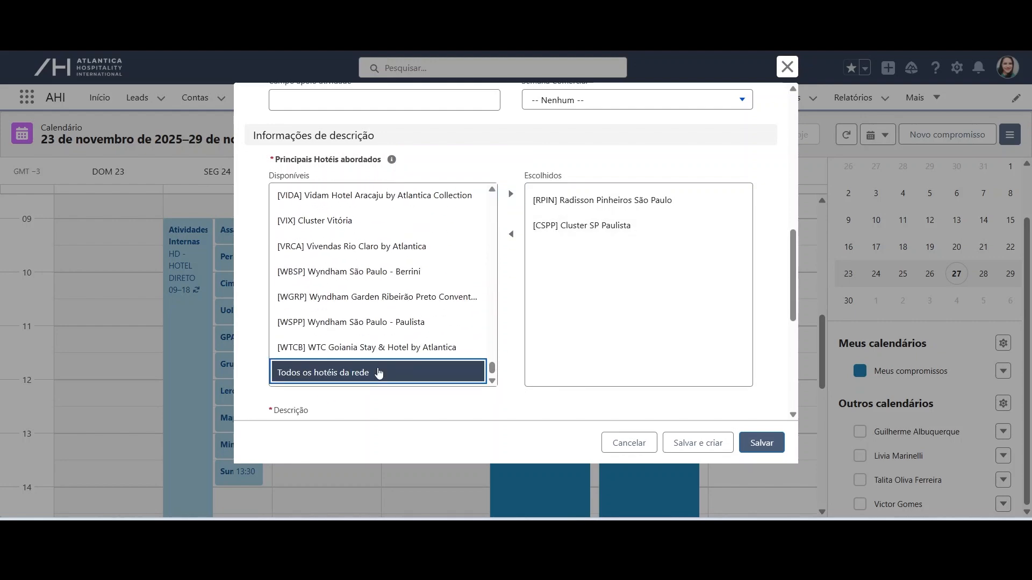
pyautogui.click(510, 195)
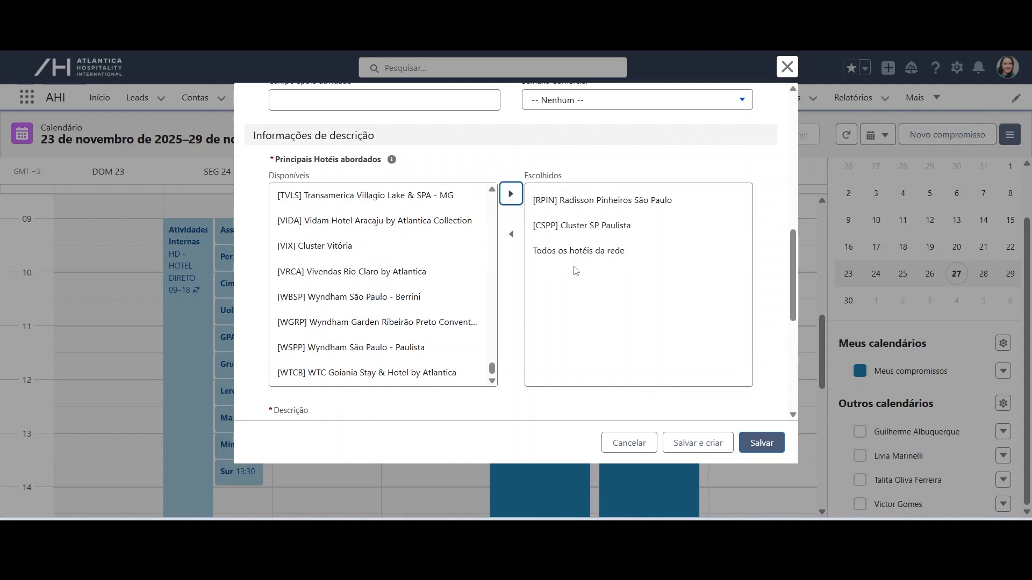
# Remove [RPIN] Radisson Pinheiros São Paulo and [CSPP] Cluster SP Paulista from the chosen hotels.
pyautogui.click(564, 211)
pyautogui.click(511, 234)
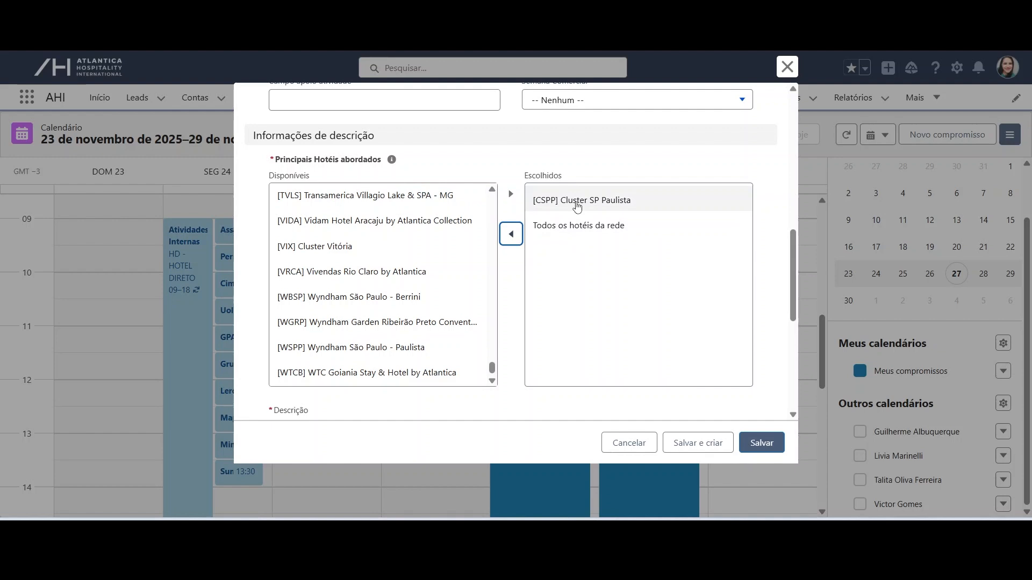
pyautogui.click(575, 200)
pyautogui.click(512, 234)
# Enter "REUNIÃO PARA NEGOCIAÇÃO DE TARIFA 2026" as the appointment's Descrição.
pyautogui.scroll(-4, 795, 259)
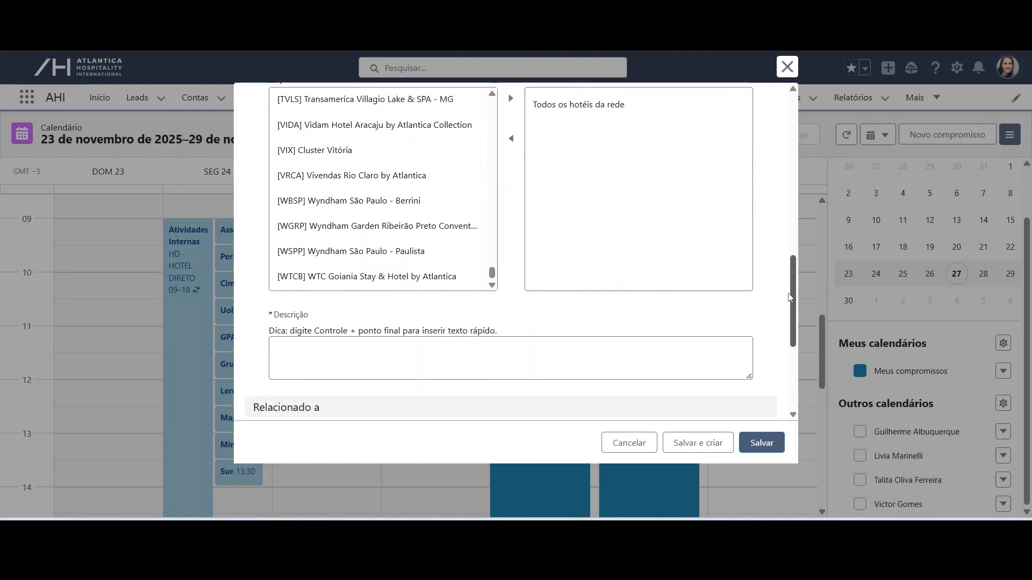
pyautogui.click(531, 237)
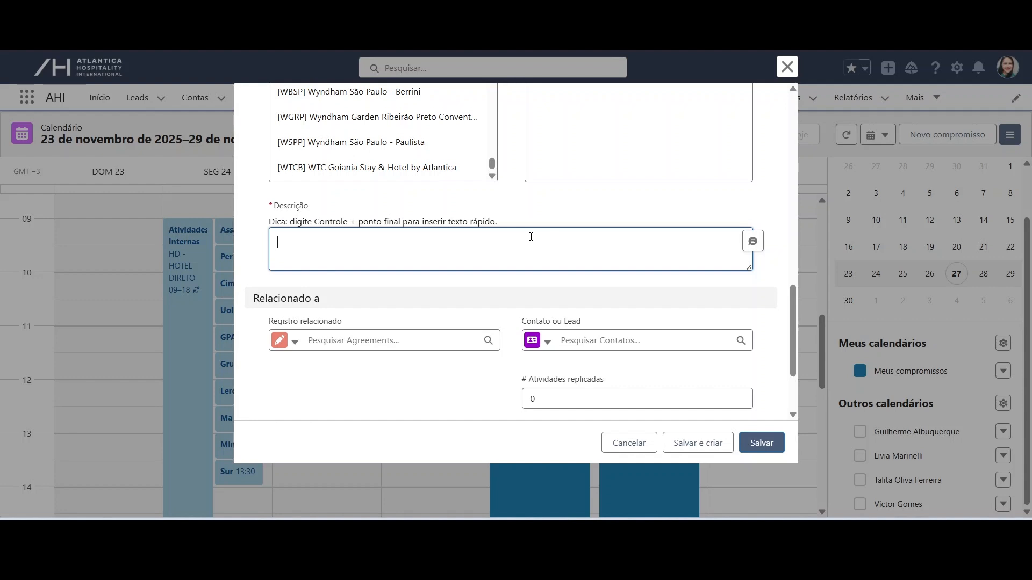
pyautogui.write('REUNIÃO PARA NEGOCIAÇÃO DE TARIFA 2026')
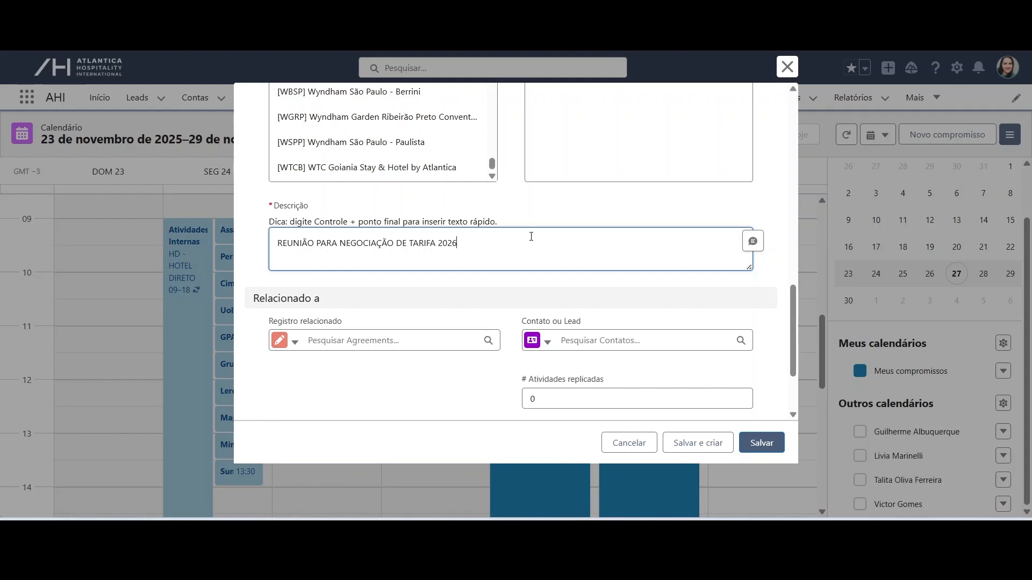
# Relate the appointment to a Conta record by searching "CAIXA" and choosing CAIXA ECONOMICA SÃO PAULO from the full results.
pyautogui.scroll(-2, 741, 310)
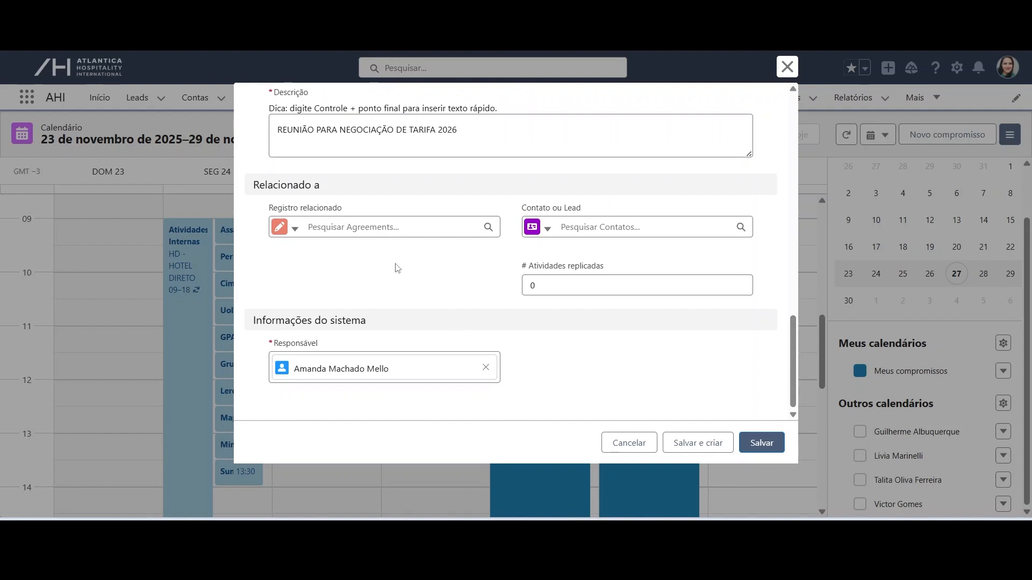
pyautogui.click(296, 230)
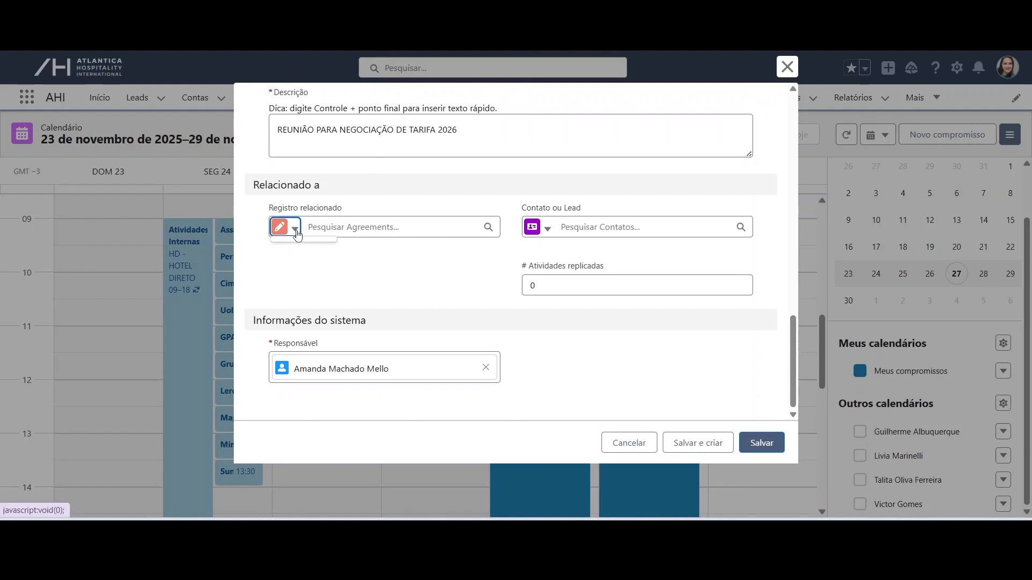
pyautogui.click(320, 439)
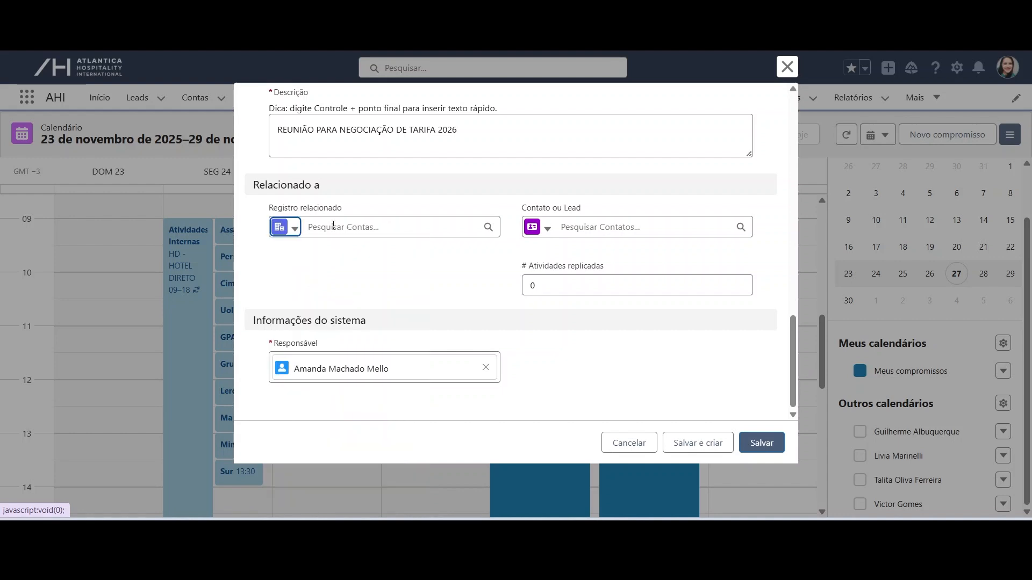
pyautogui.click(333, 227)
pyautogui.write('CAIXA')
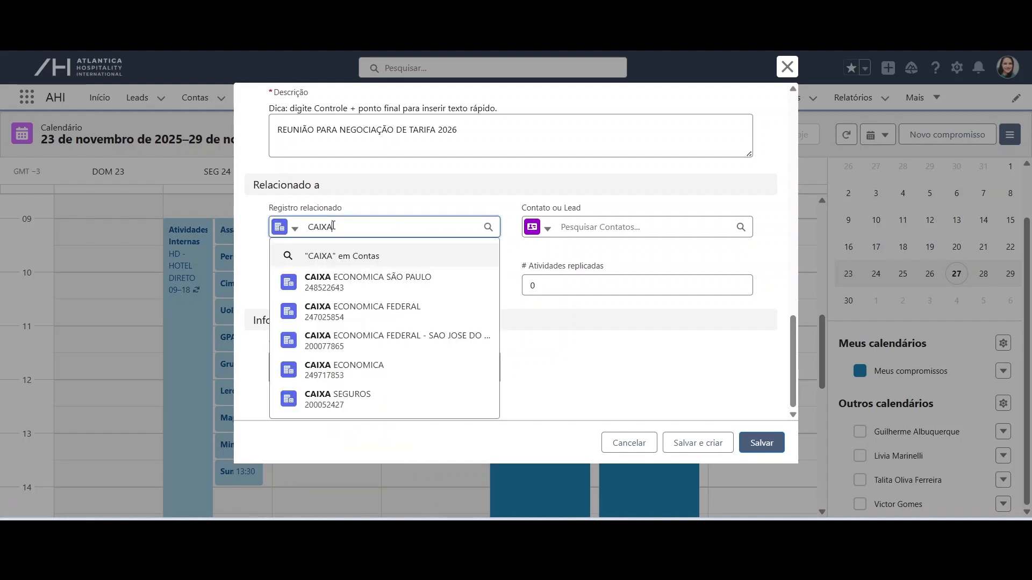
pyautogui.click(317, 256)
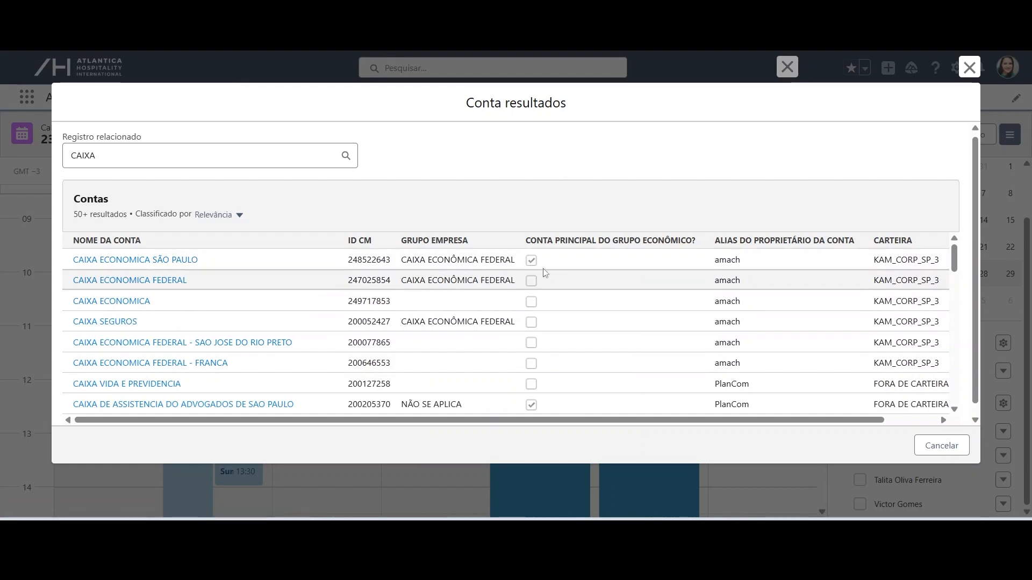
pyautogui.click(127, 261)
# Add the suggested contact from ASSAI as the appointment's Contato ou Lead and save the appointment.
pyautogui.click(567, 227)
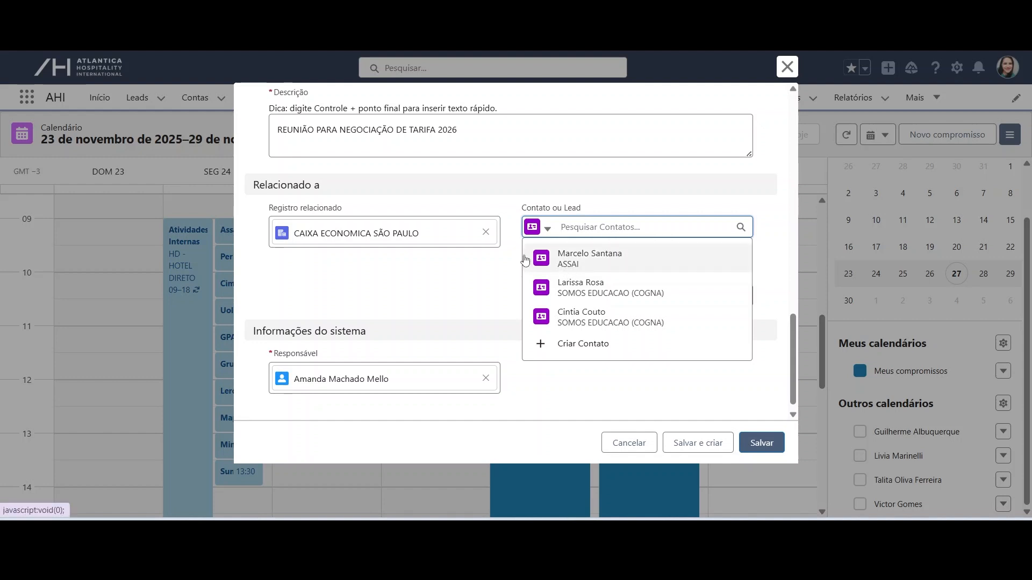
pyautogui.click(592, 258)
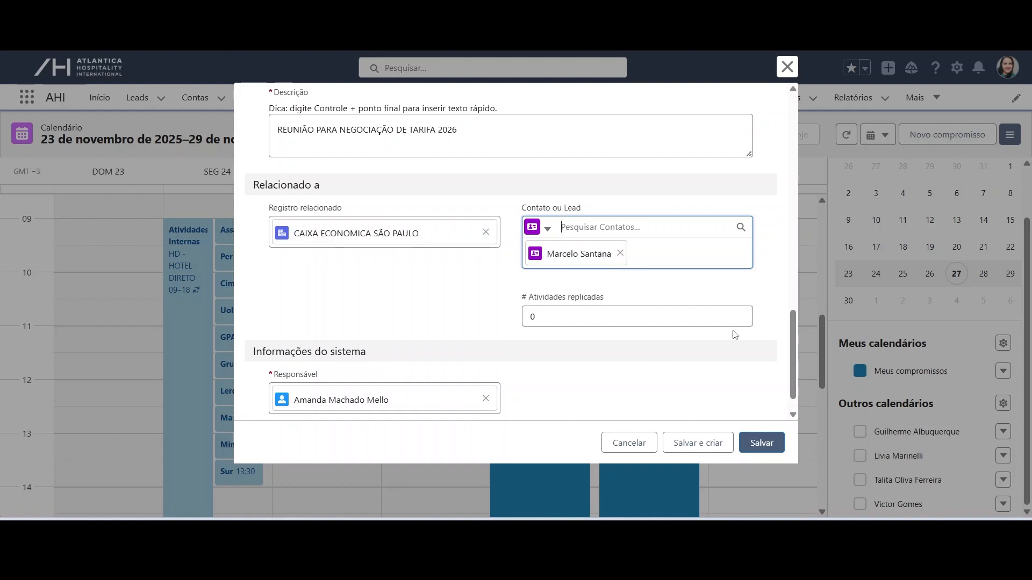
pyautogui.click(767, 447)
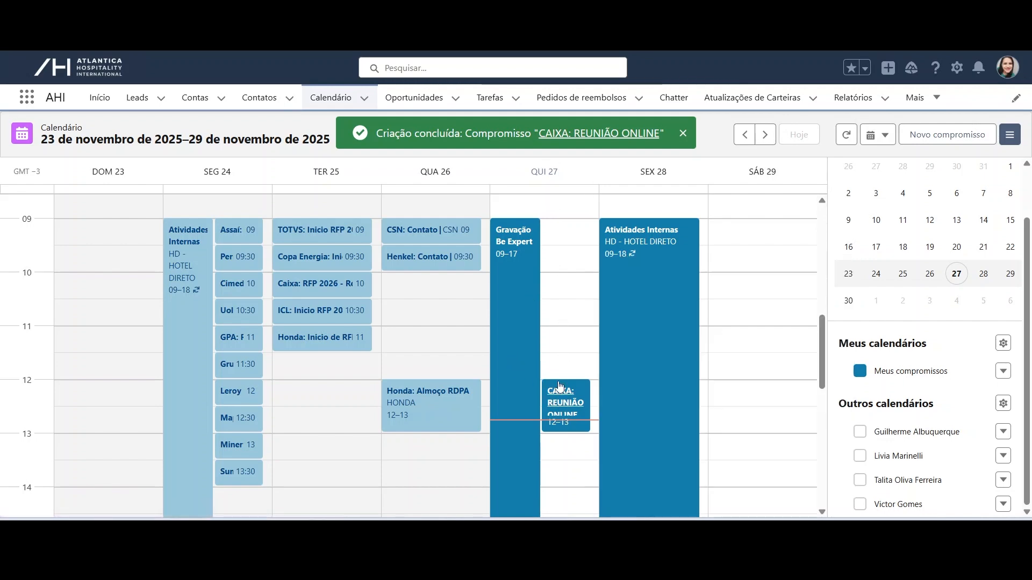
# Open the CAIXA: REUNIÃO ONLINE appointment from the calendar and review its edit form, closing it without changes.
pyautogui.moveTo(561, 414)
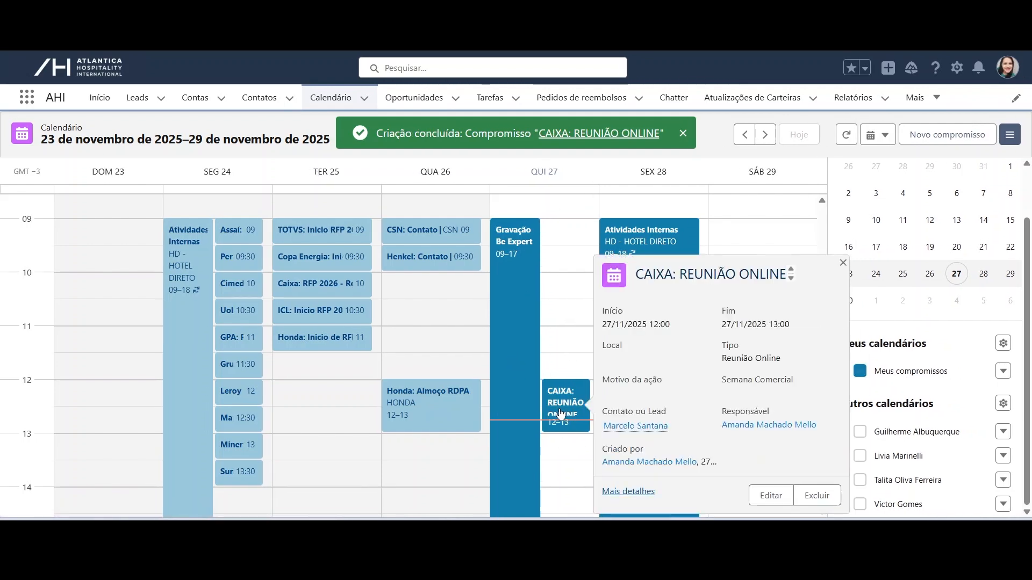
pyautogui.click(557, 403)
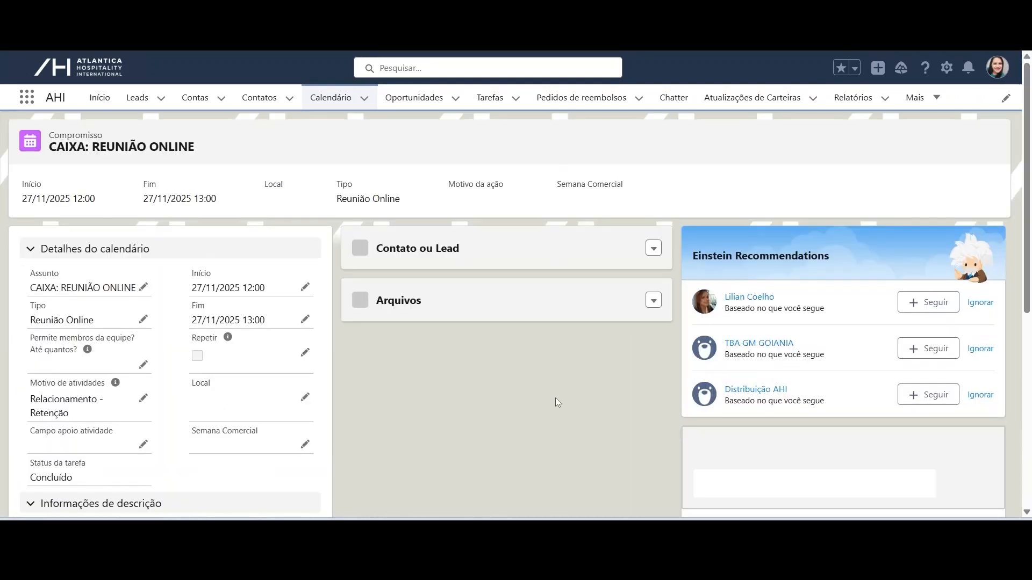
pyautogui.click(977, 142)
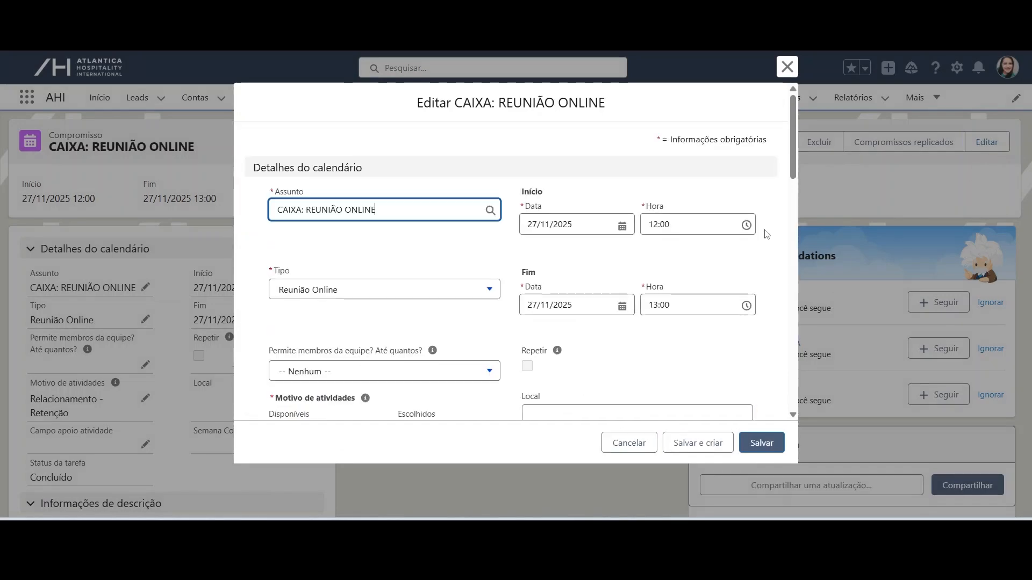
pyautogui.moveTo(791, 130); pyautogui.dragTo(783, 328)
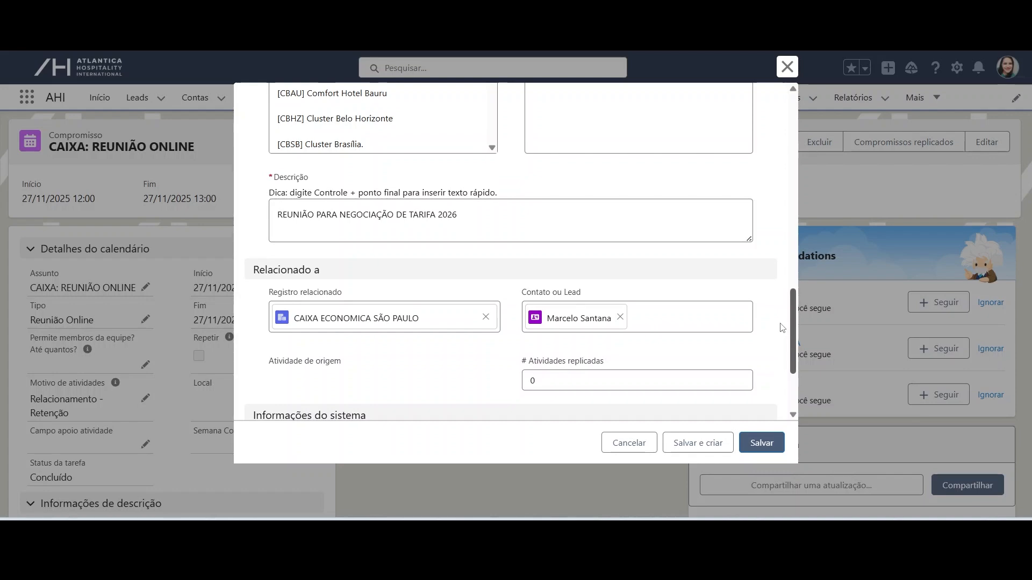
pyautogui.moveTo(783, 328); pyautogui.dragTo(770, 113)
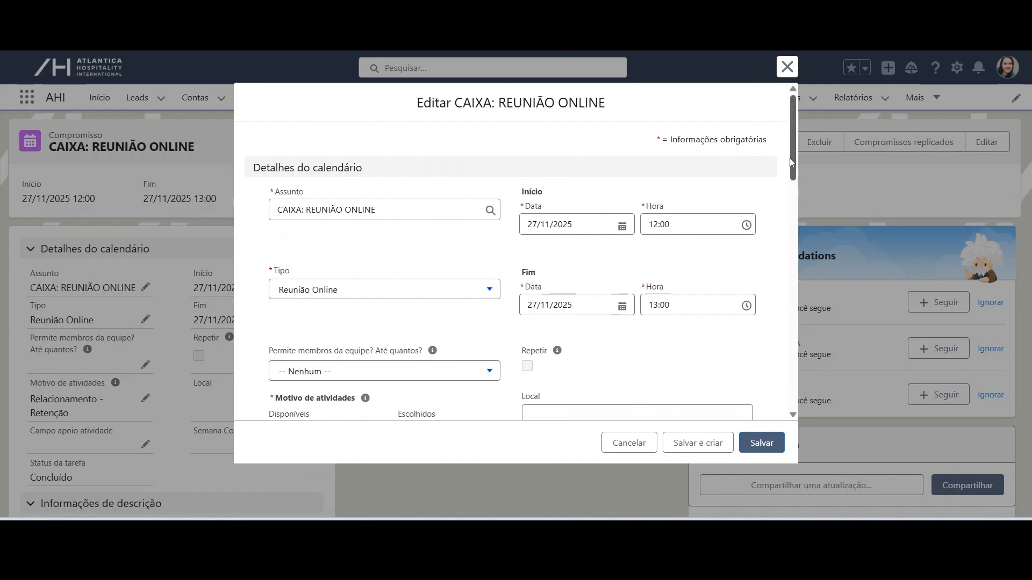
pyautogui.scroll(-1, 791, 163)
pyautogui.click(785, 73)
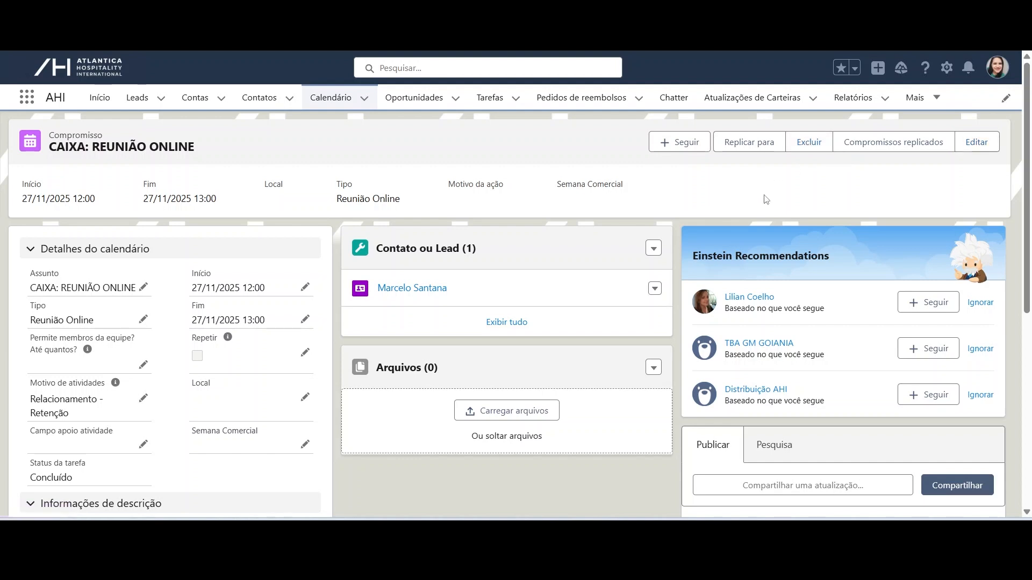
# Review the appointment's details and look at the file chooser for its Arquivos, dismissing it without selecting a file.
pyautogui.scroll(-1, 765, 195)
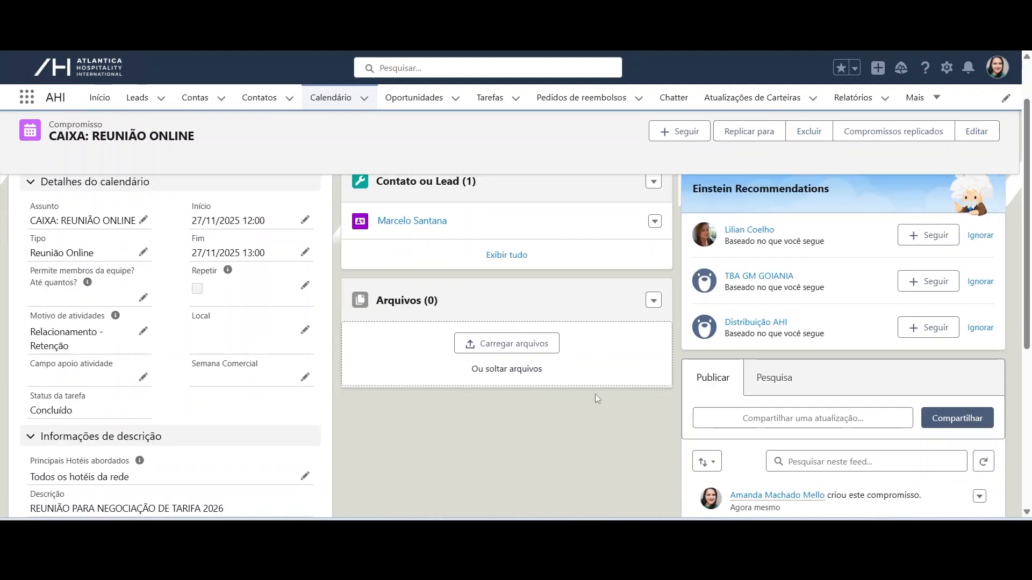
pyautogui.scroll(-1, 595, 395)
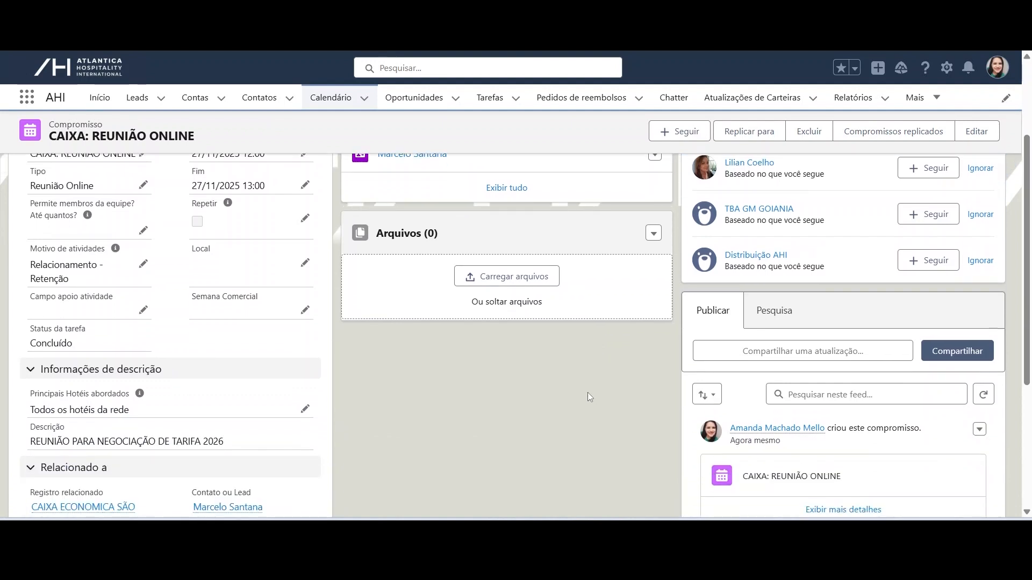
pyautogui.click(526, 286)
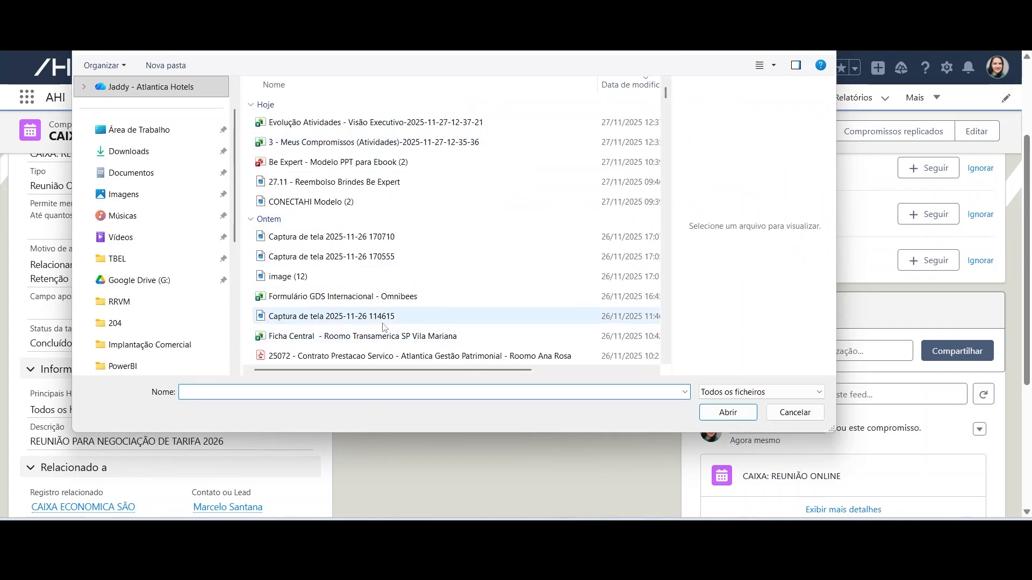
pyautogui.click(795, 412)
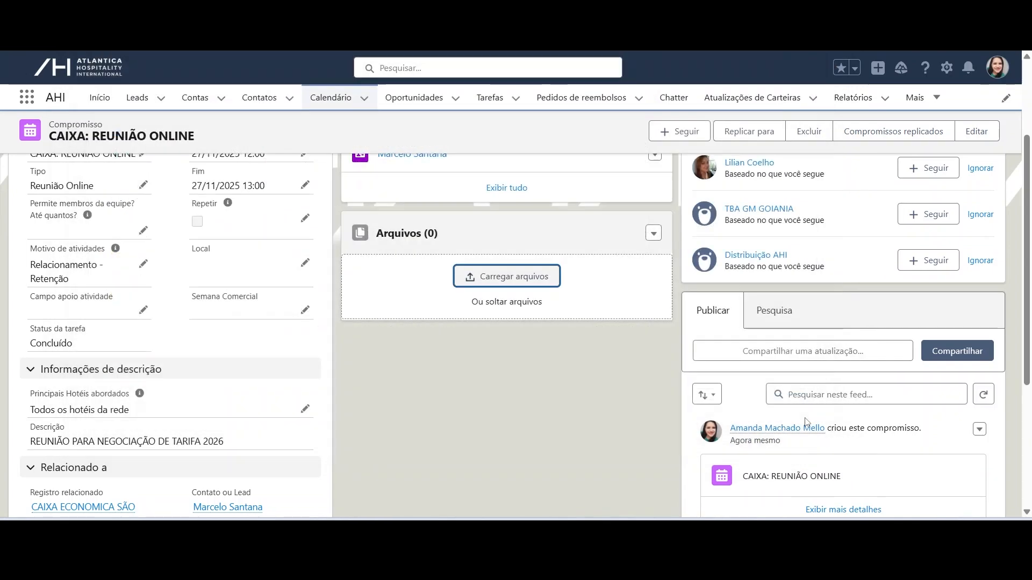
pyautogui.scroll(-1, 470, 396)
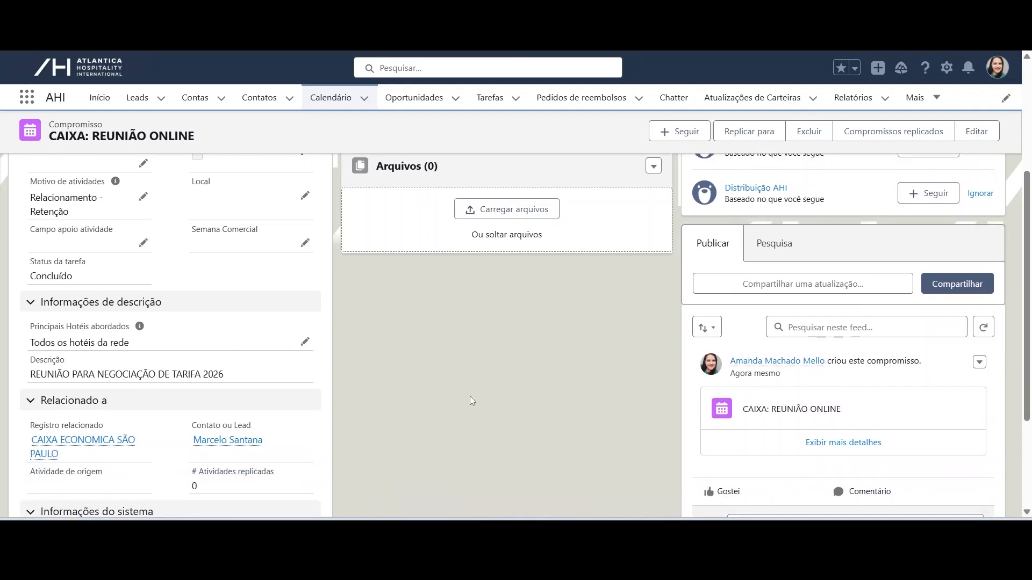
# Start replicating the appointment to another user and bring up the suggested users for Nome do usuário.
pyautogui.scroll(4, 470, 396)
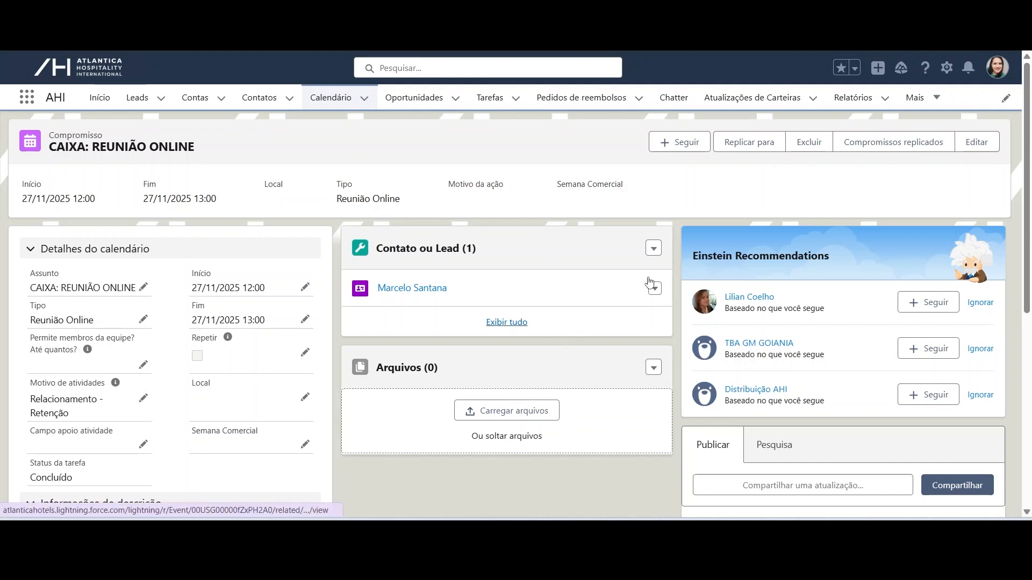
pyautogui.click(755, 146)
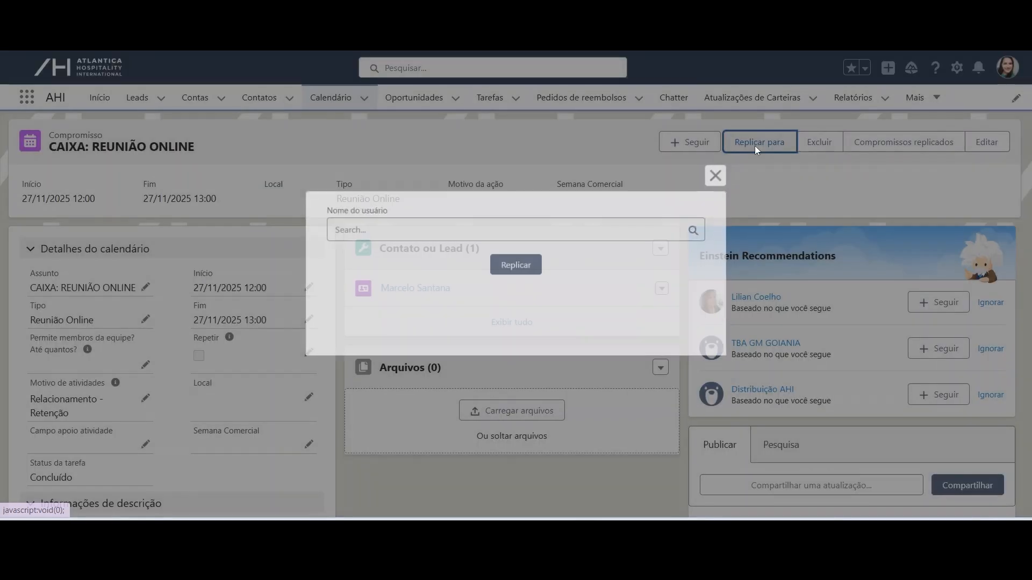
pyautogui.click(347, 230)
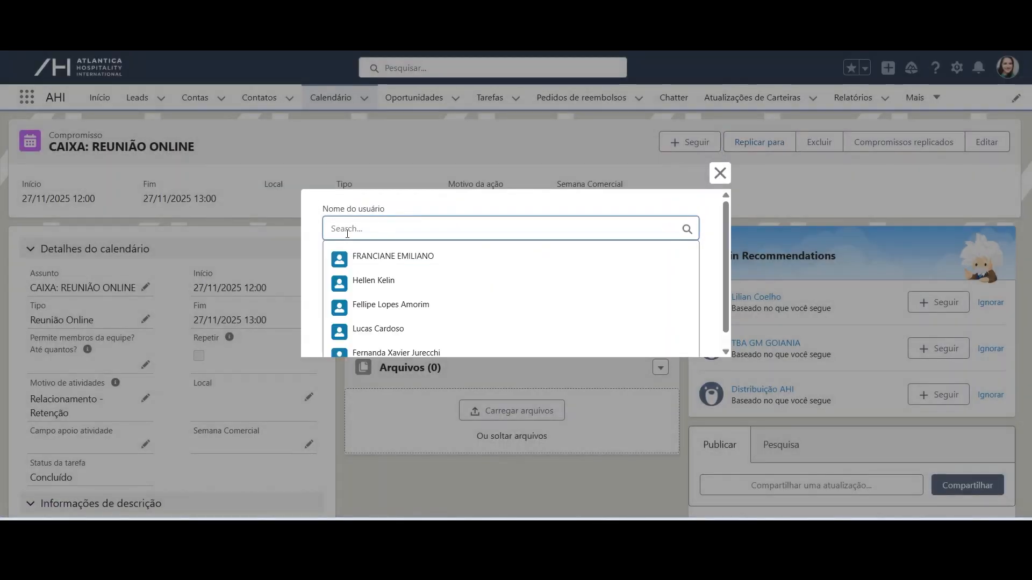